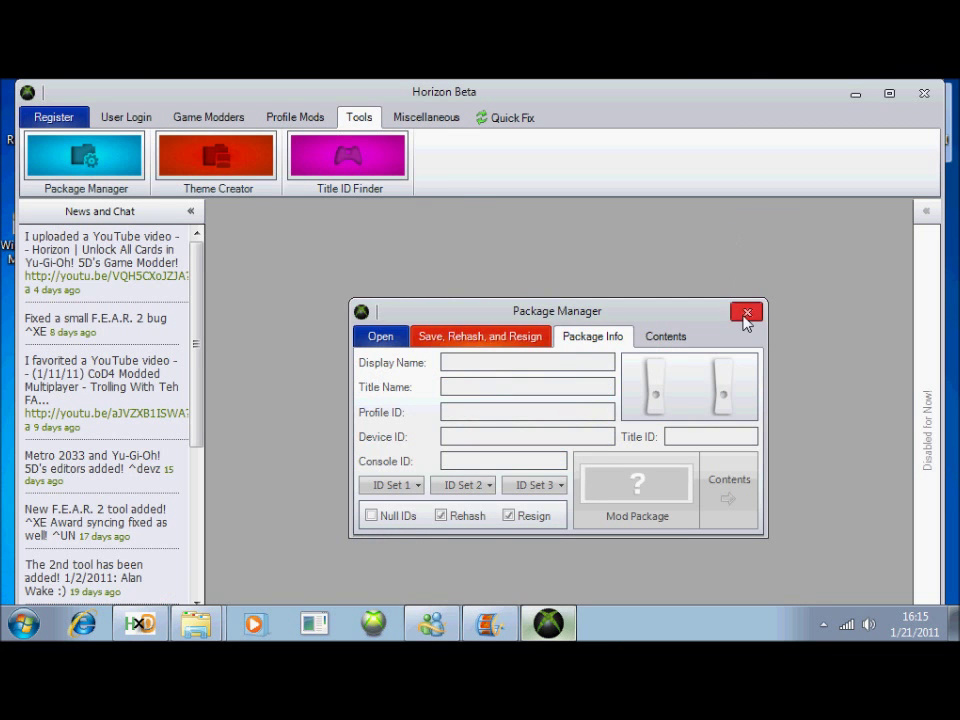
Close Horizon's Package Manager and minimize Horizon, switch to Usb Xtaf Xplorer and open the USB device
left_click(746, 314)
left_click(857, 95)
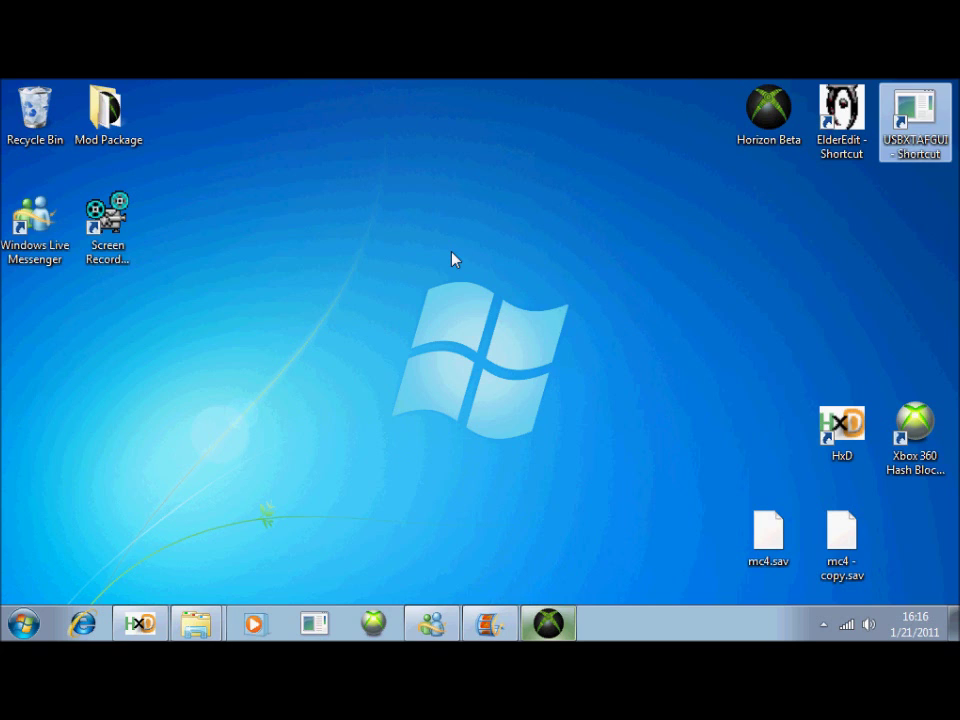
double_click(916, 120)
left_click(88, 168)
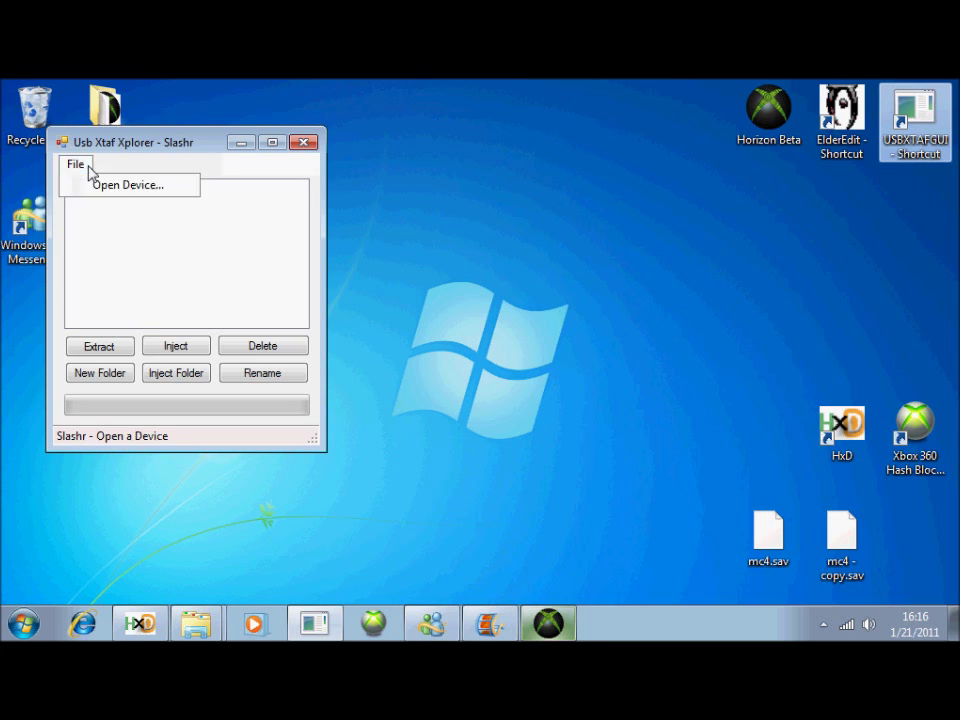
left_click(94, 186)
Browse the device into the 425307D1 title folder, down to the folder holding its game saves
double_click(95, 190)
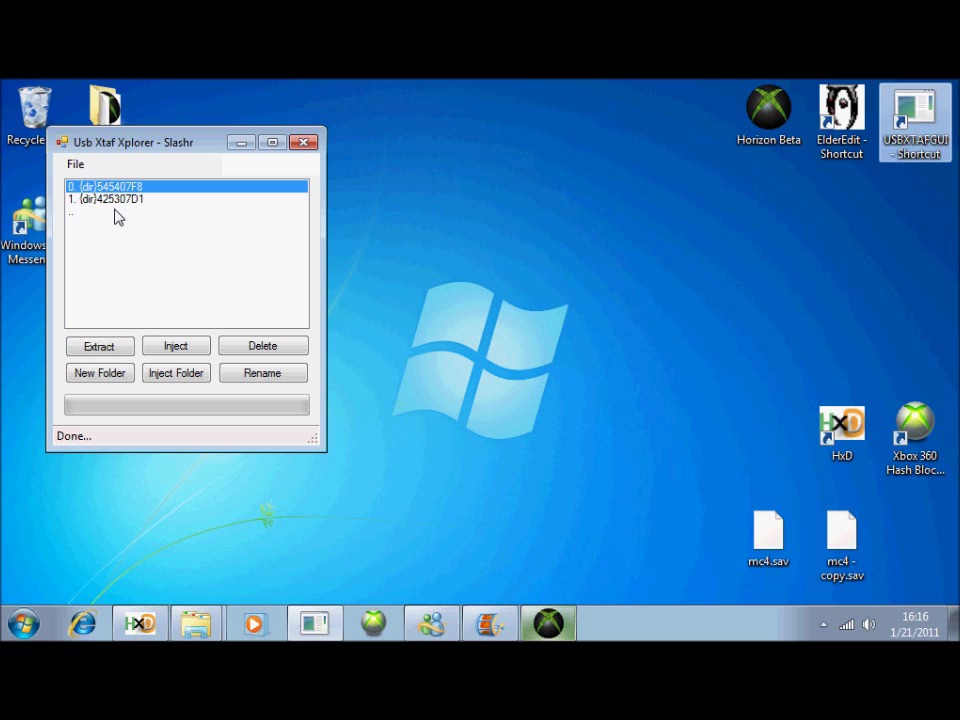
left_click(129, 201)
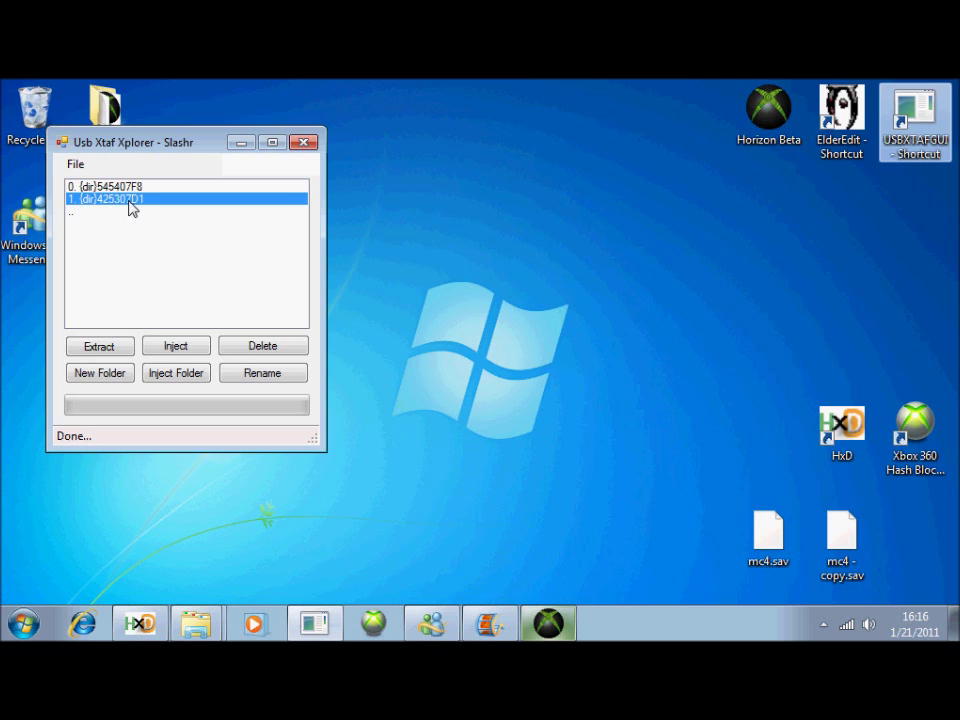
double_click(130, 204)
left_click(129, 197)
double_click(129, 197)
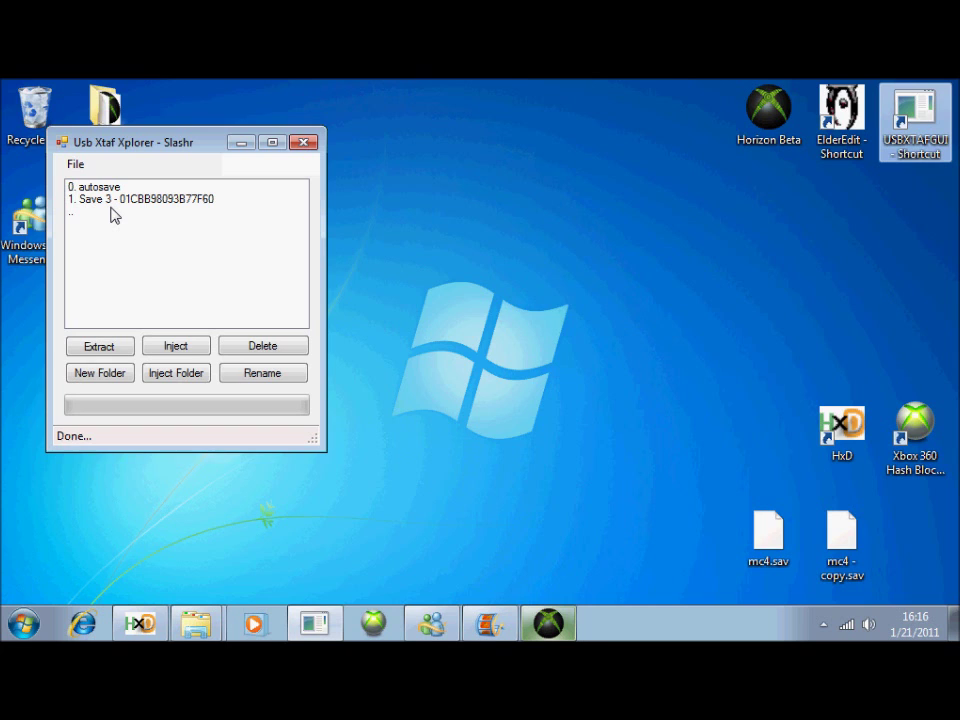
Extract the save file "Save 3 - 01CBB98093B77F60" from the device to the Desktop, keeping its name
left_click_drag(170, 143, 251, 145)
left_click(182, 203)
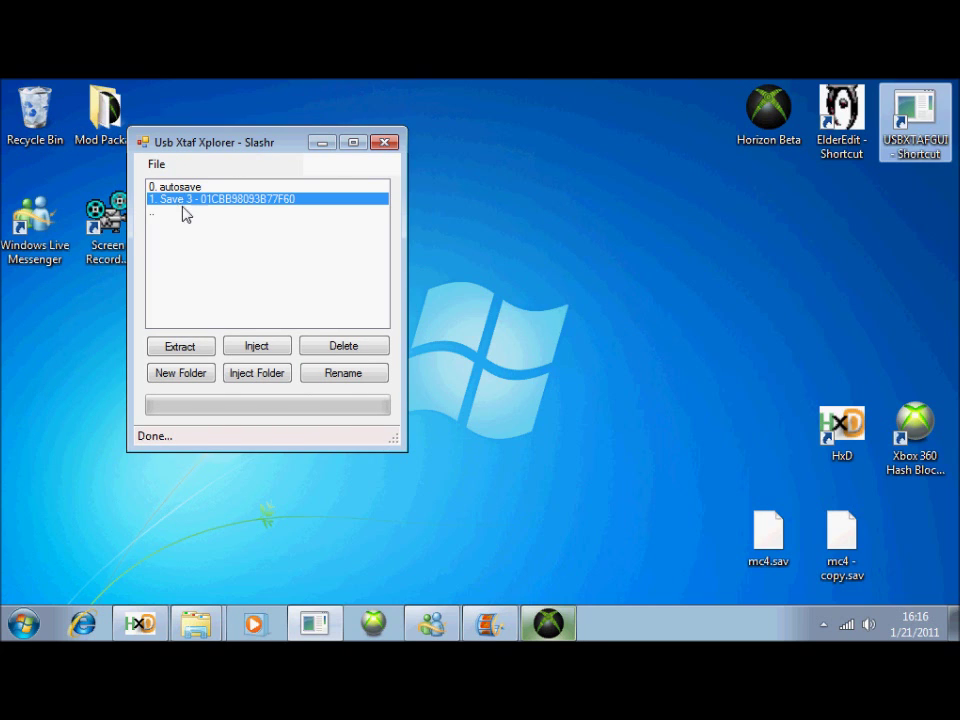
left_click(181, 346)
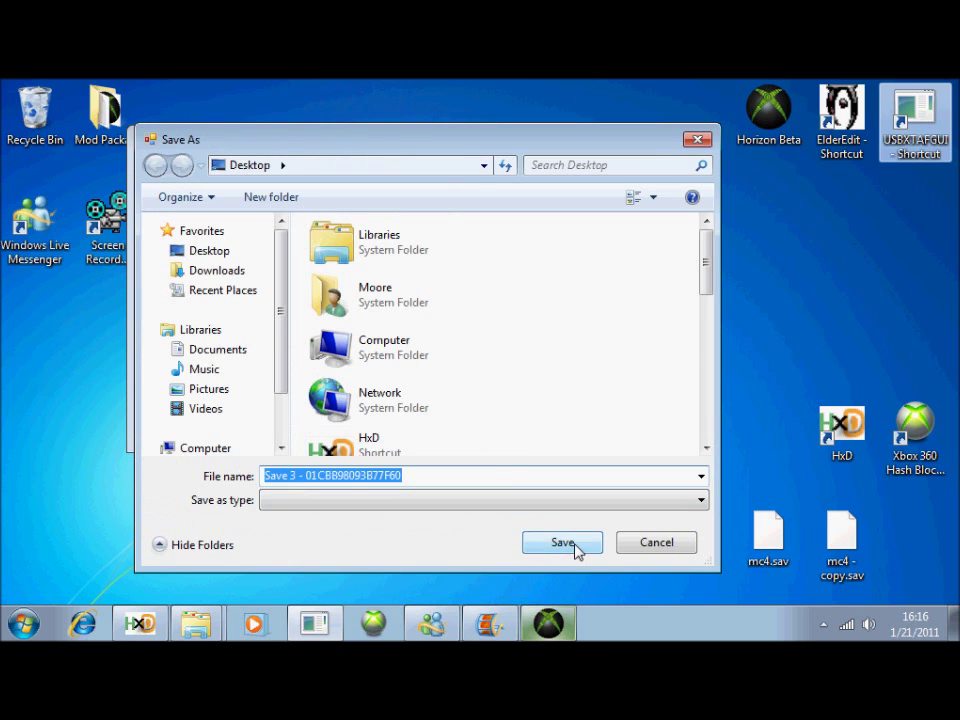
left_click(576, 547)
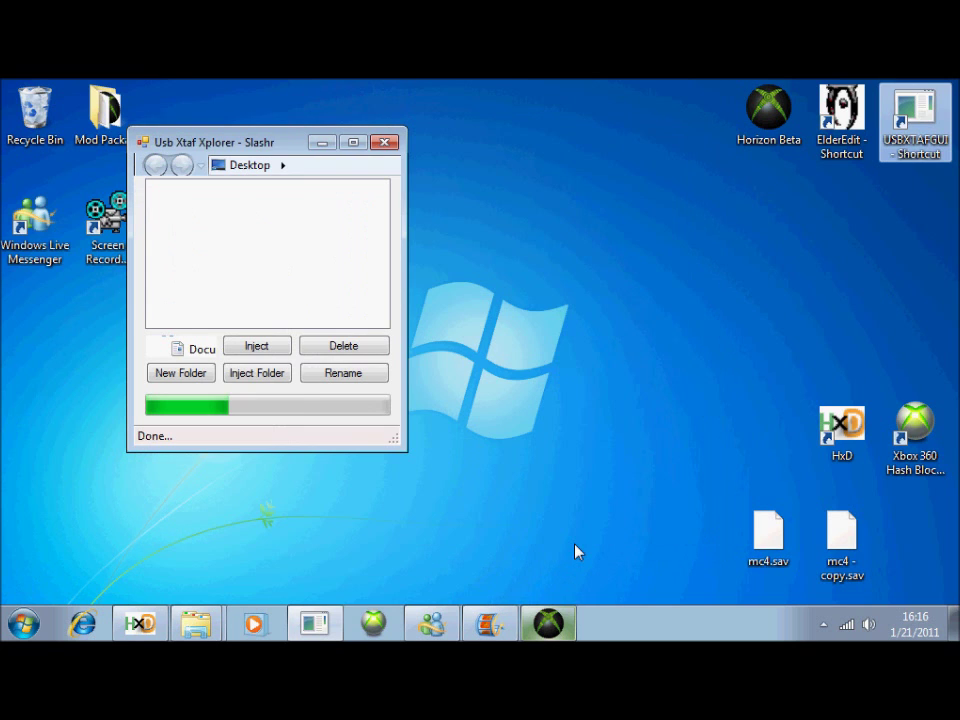
Minimize the device explorer and make a backup copy of the extracted Save 3 file on the desktop
left_click(322, 143)
left_click(36, 345)
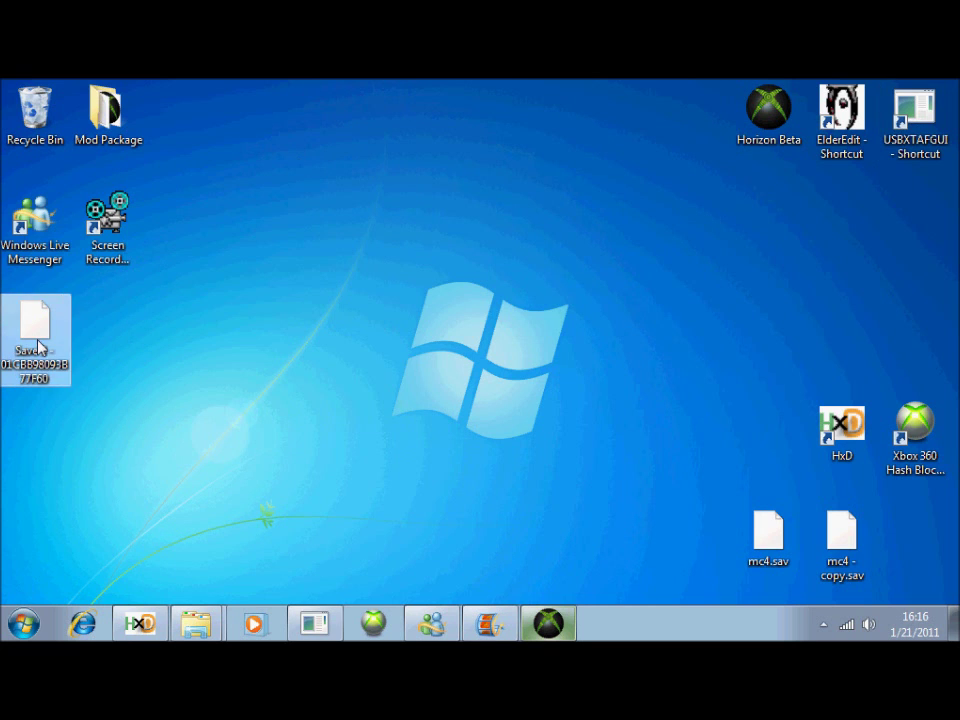
right_click(38, 337)
left_click(80, 494)
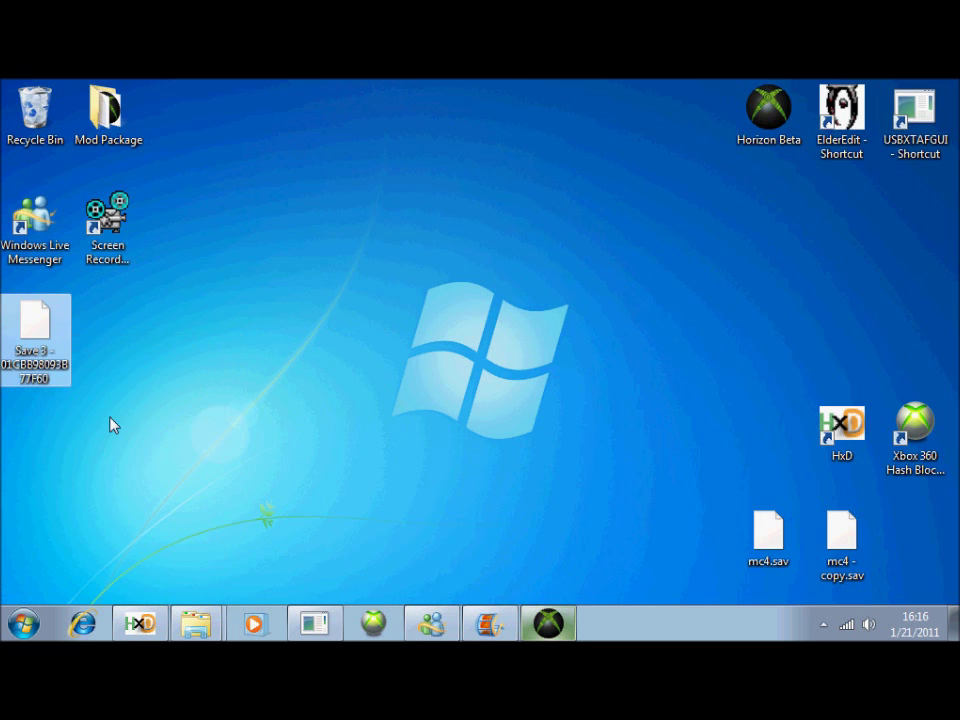
right_click(111, 334)
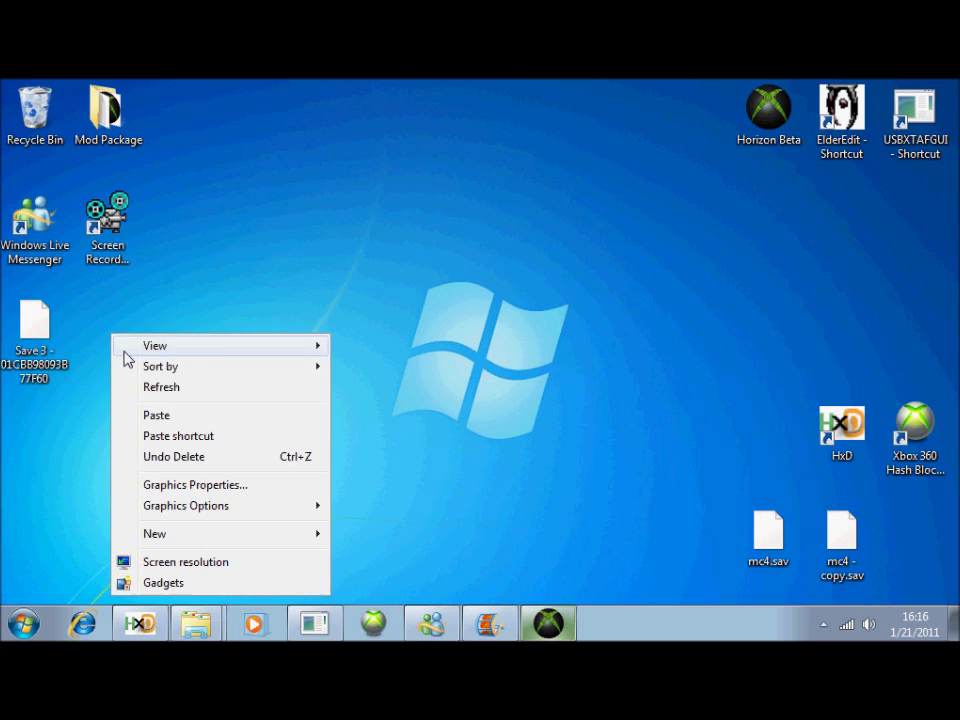
left_click(156, 415)
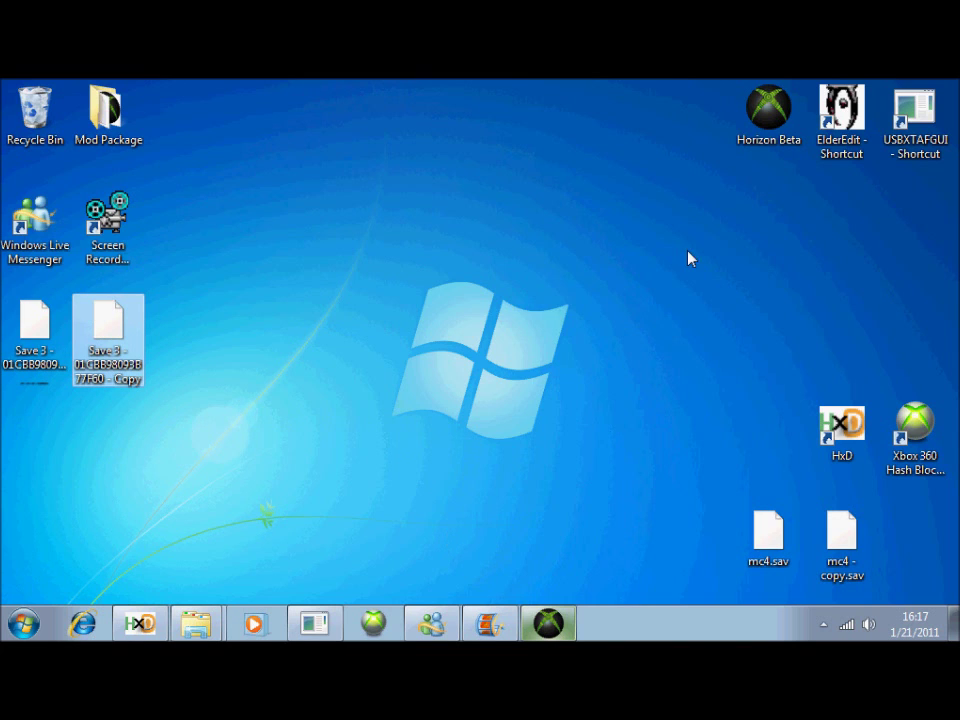
left_click(752, 150)
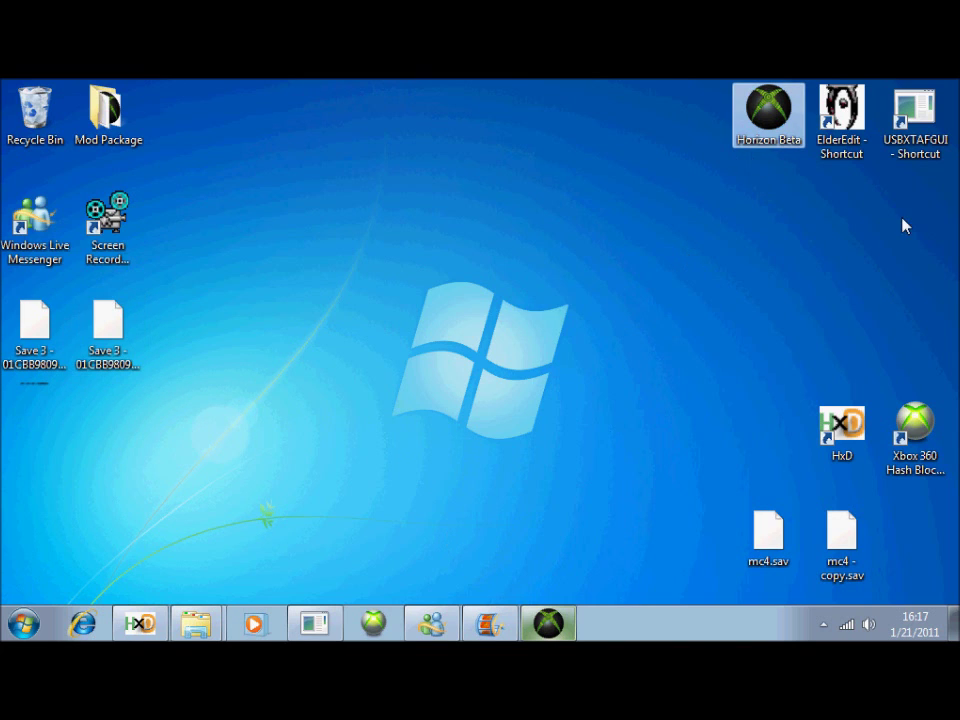
left_click_drag(928, 195, 767, 126)
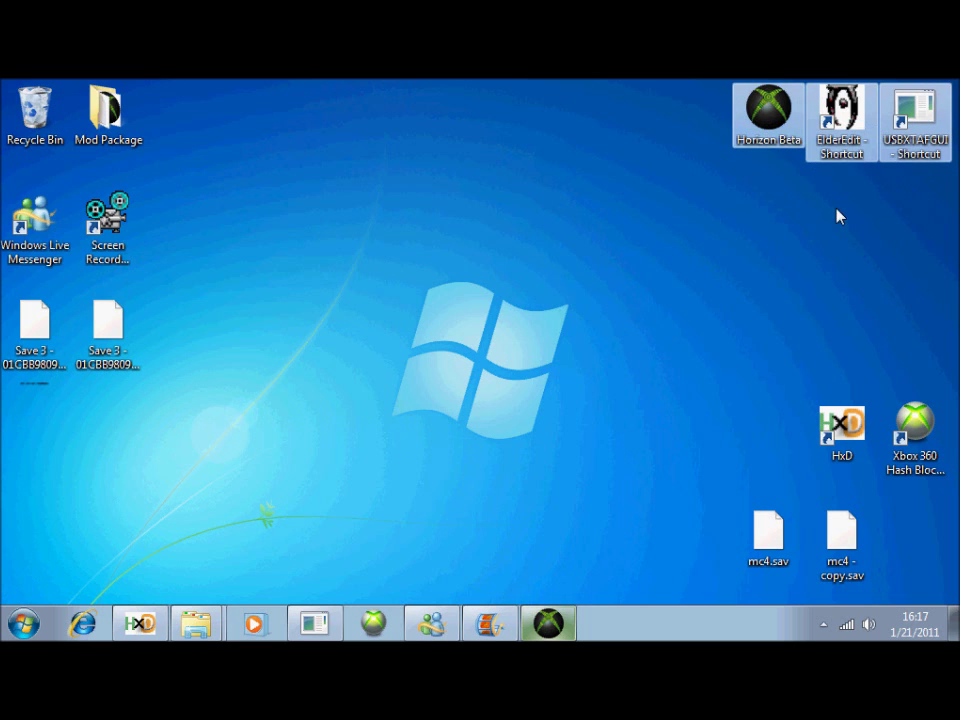
left_click_drag(861, 204, 748, 118)
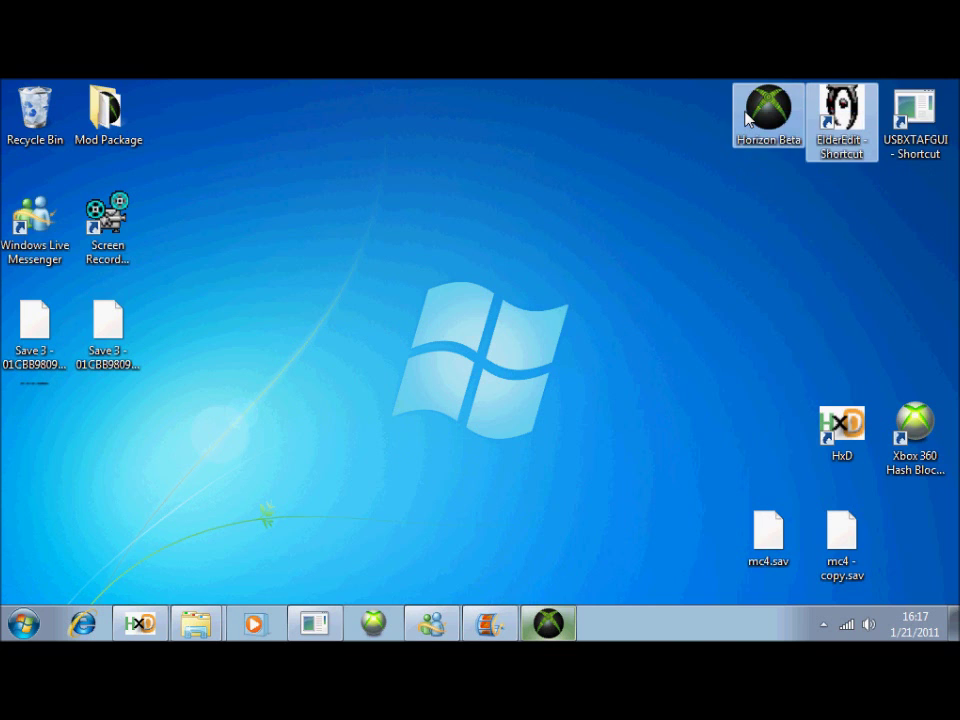
left_click(589, 321)
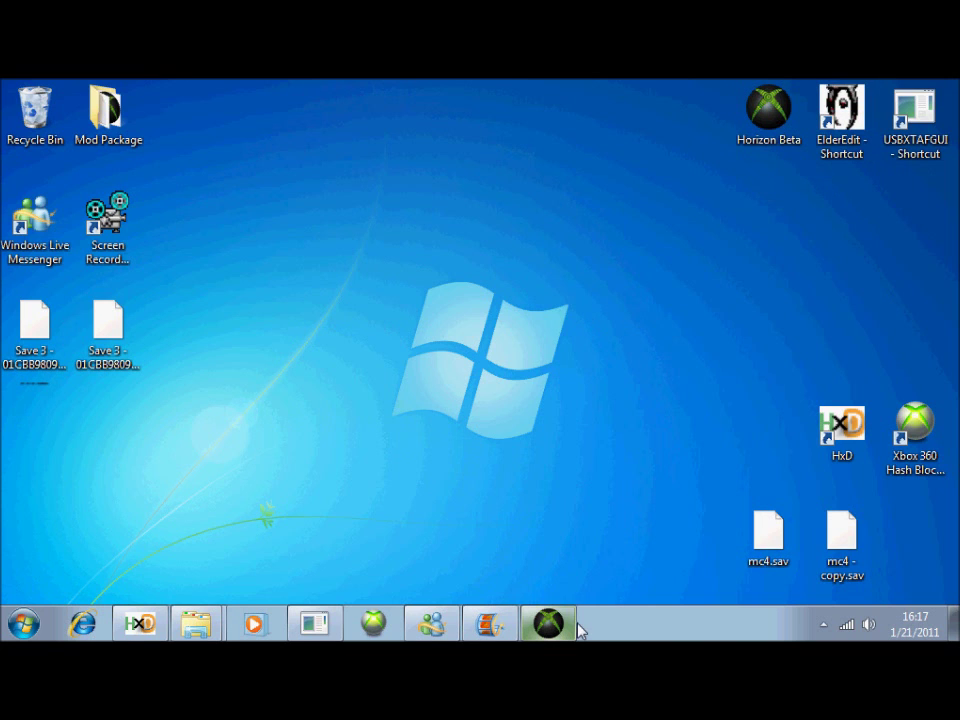
Switch to Horizon and open the original "Save 3 - 01CBB98093B77F60" file from the Desktop in the Package Manager
left_click(551, 625)
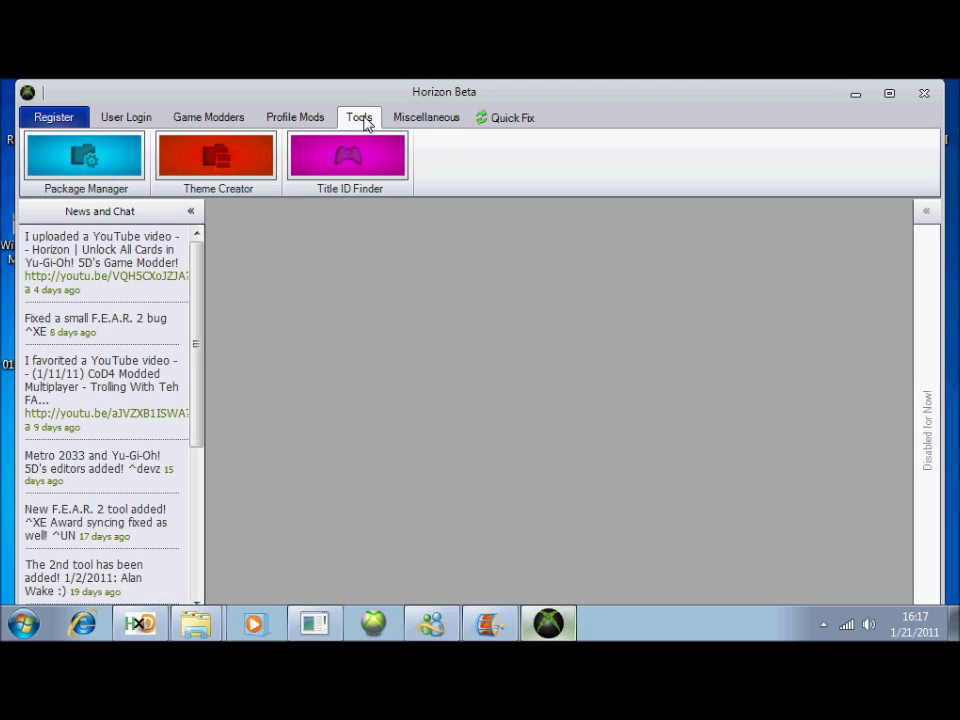
left_click(117, 168)
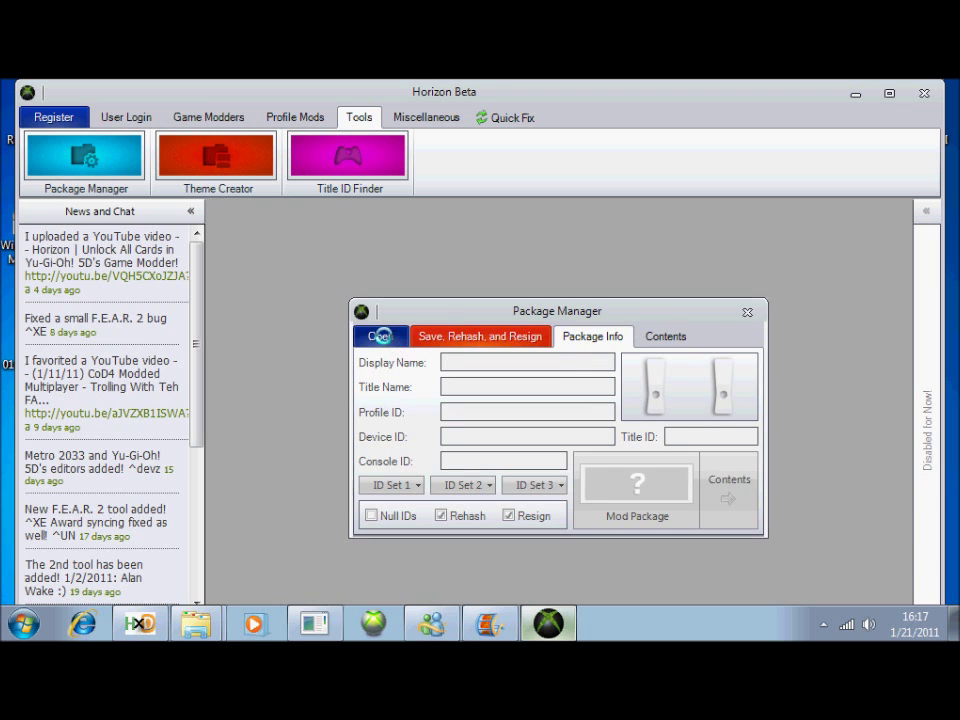
left_click(508, 330)
scroll(508, 330, "down", 5)
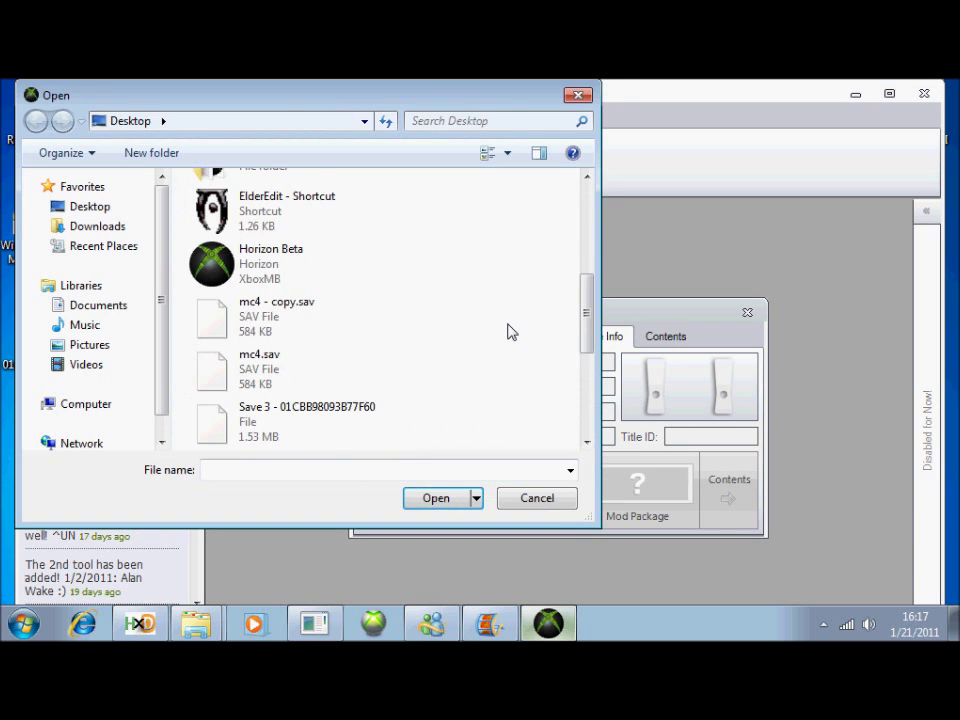
scroll(510, 331, "down", 2)
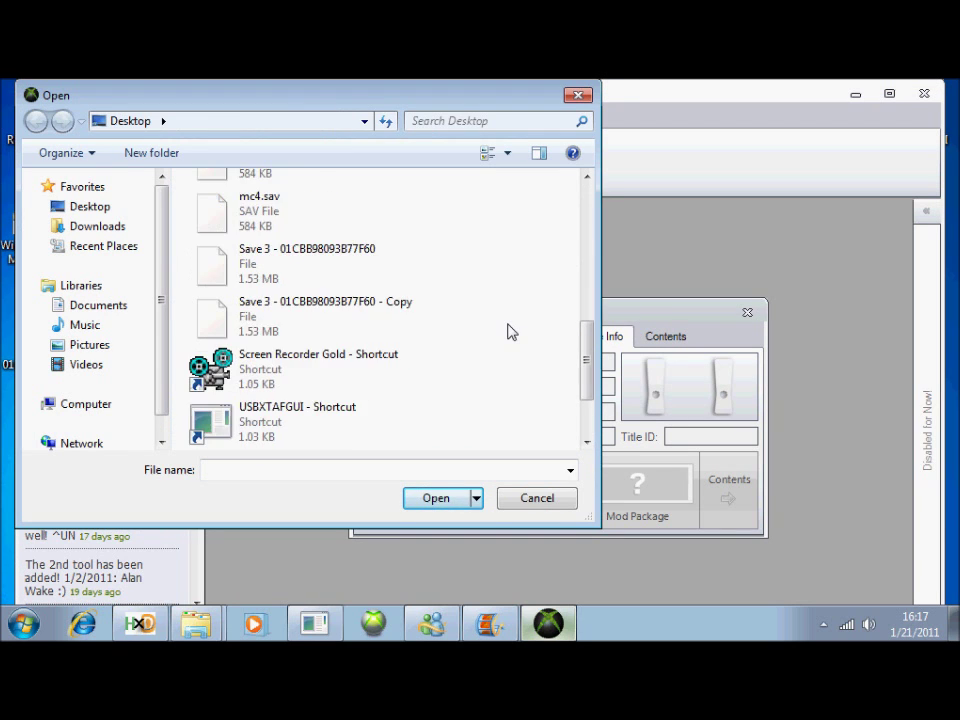
left_click(332, 272)
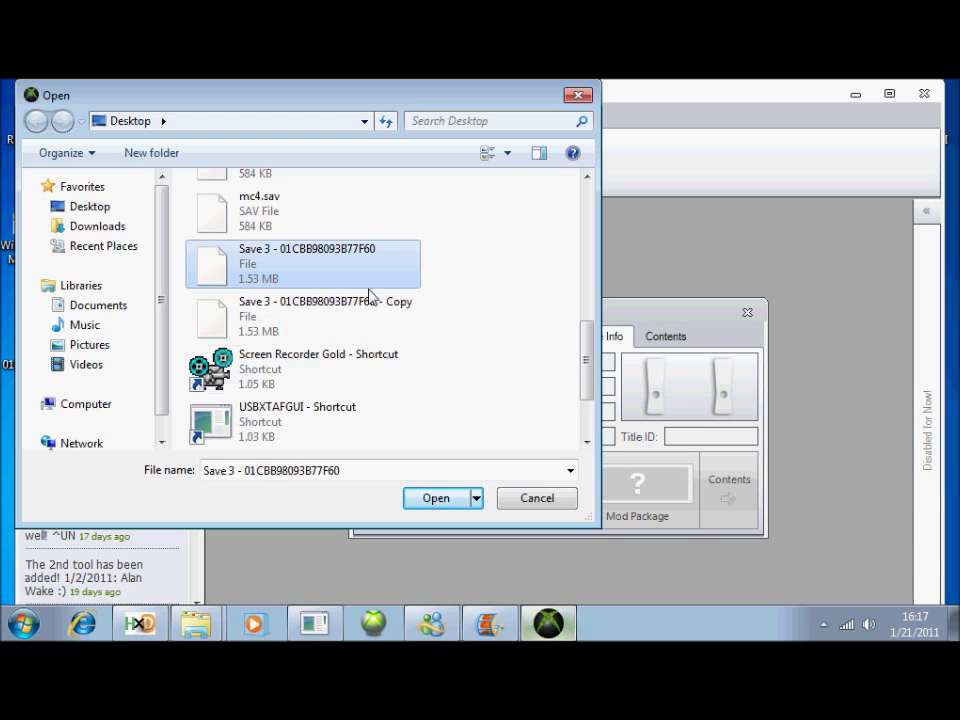
left_click(430, 430)
left_click(445, 505)
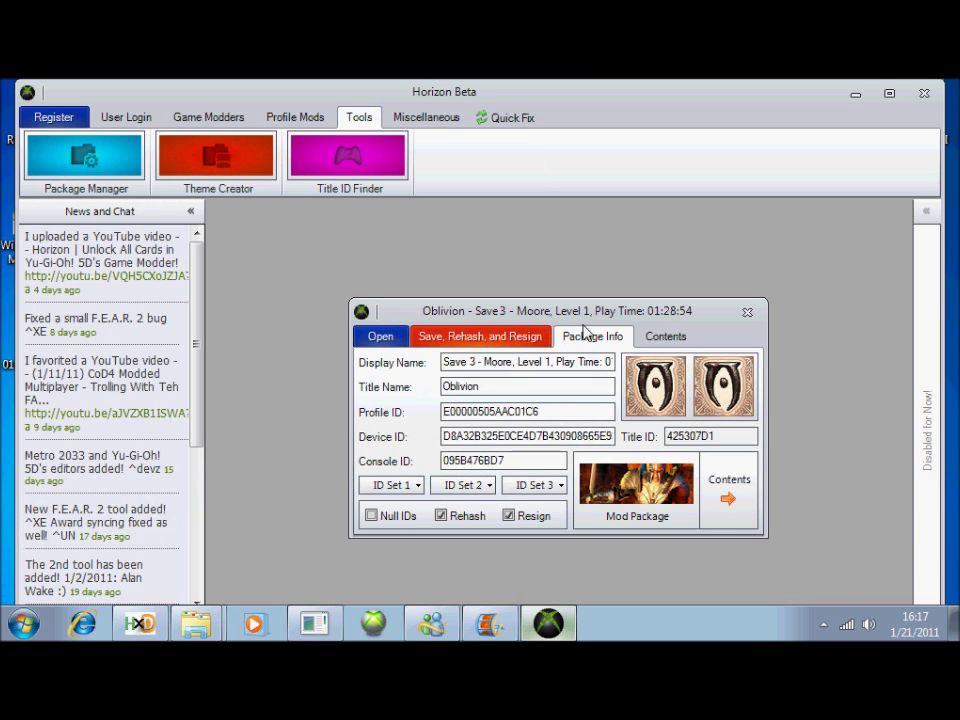
Extract gamedata.dat from the save package's contents to the Desktop
left_click(668, 338)
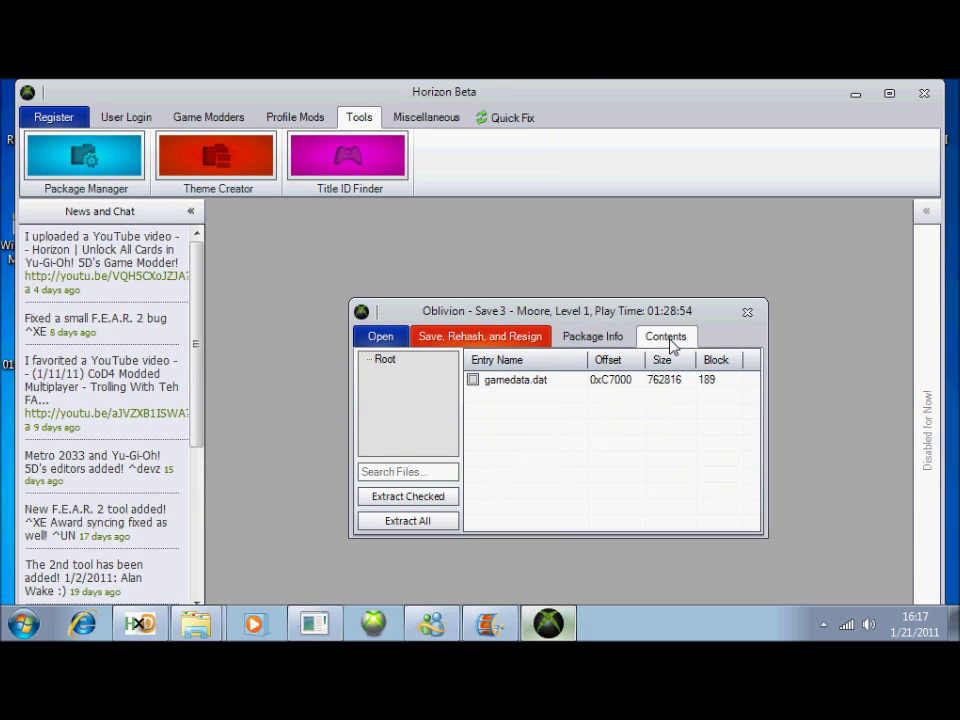
left_click(473, 381)
left_click(432, 503)
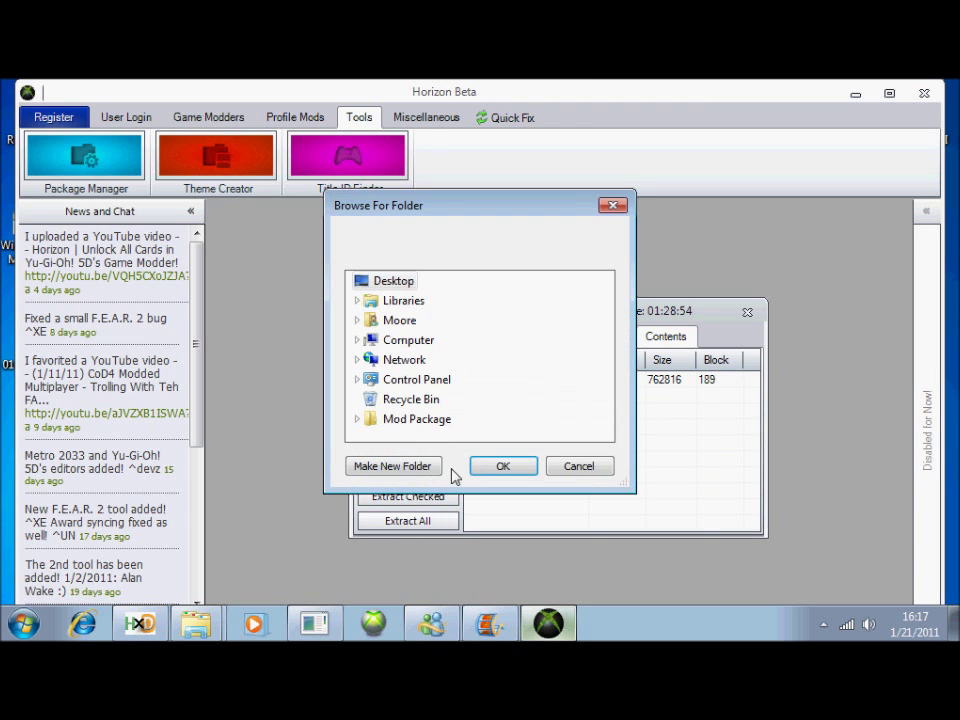
left_click(379, 280)
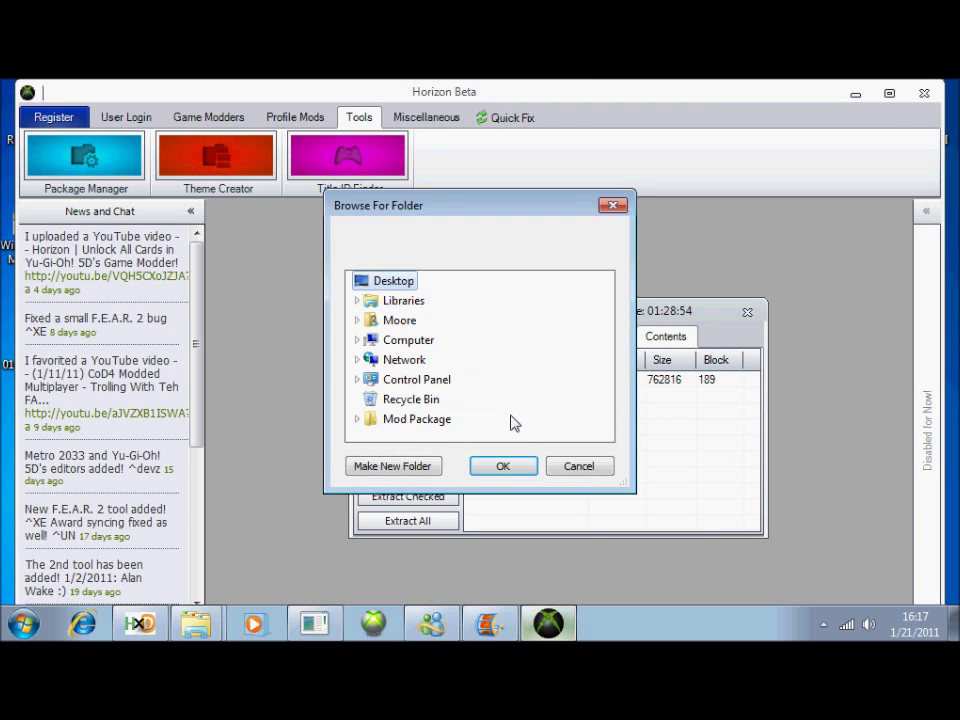
left_click(516, 467)
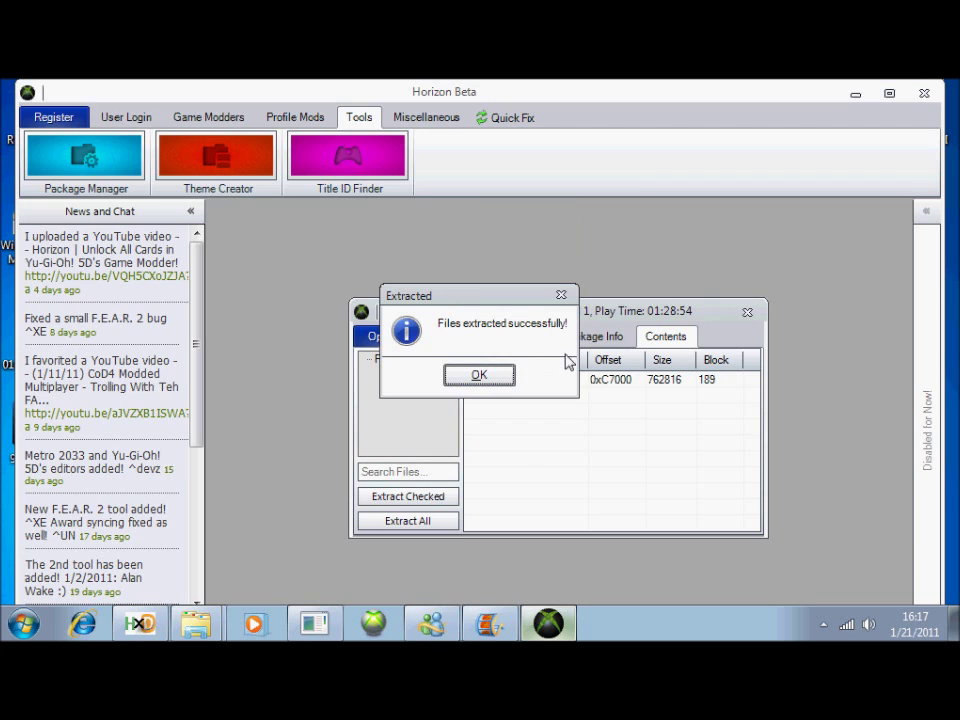
left_click(480, 376)
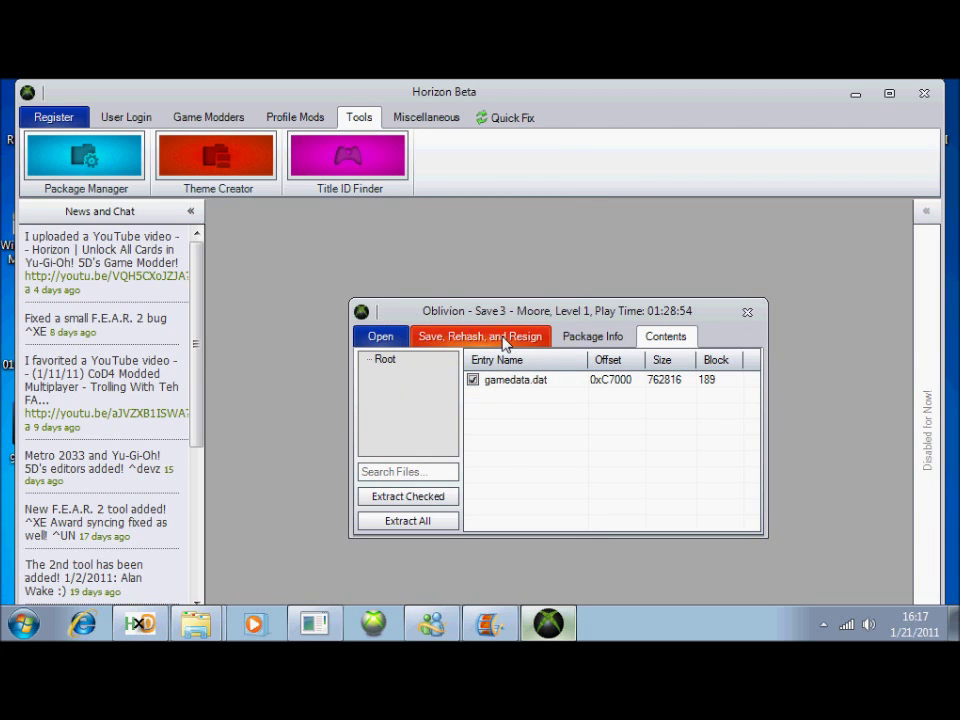
Minimize Horizon, launch ElderEdit and open the extracted gamedata file from the Desktop
left_click(855, 93)
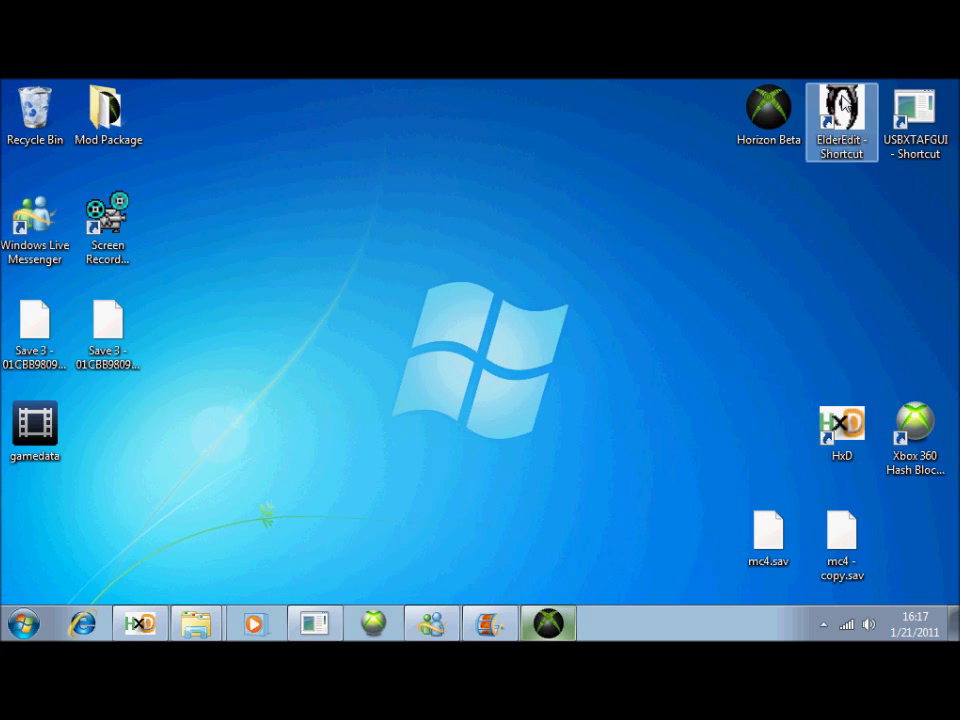
double_click(843, 105)
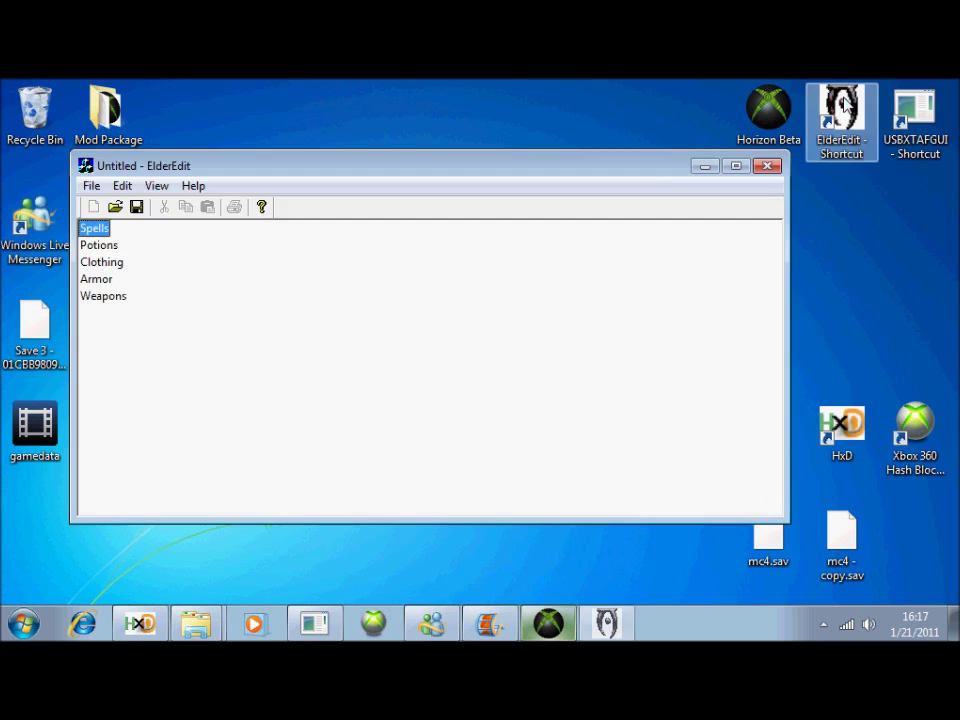
left_click(116, 207)
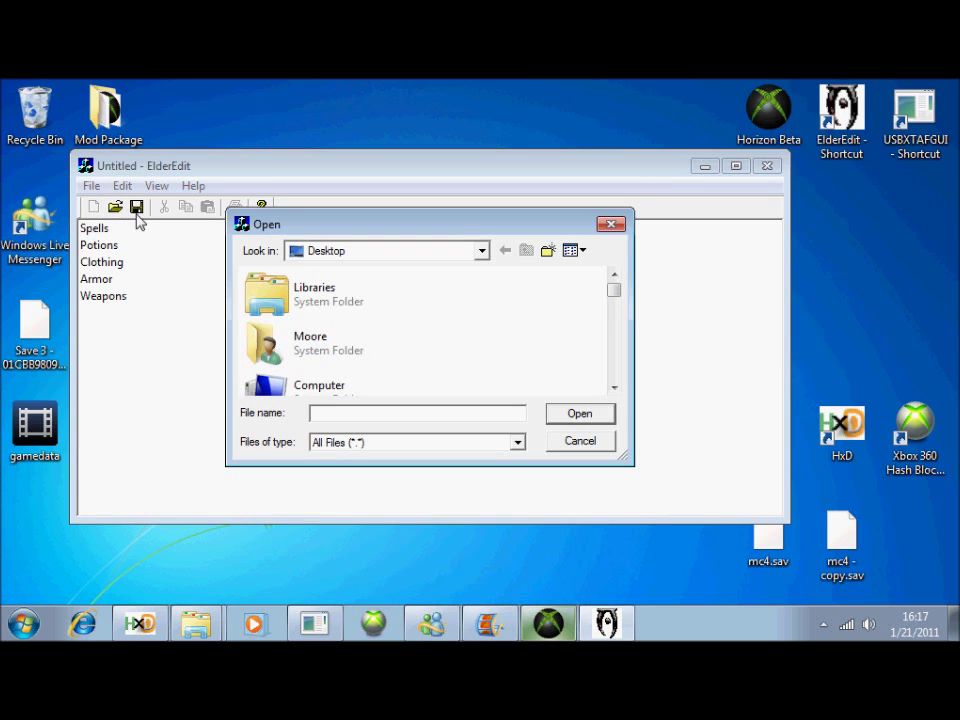
scroll(453, 300, "down", 10)
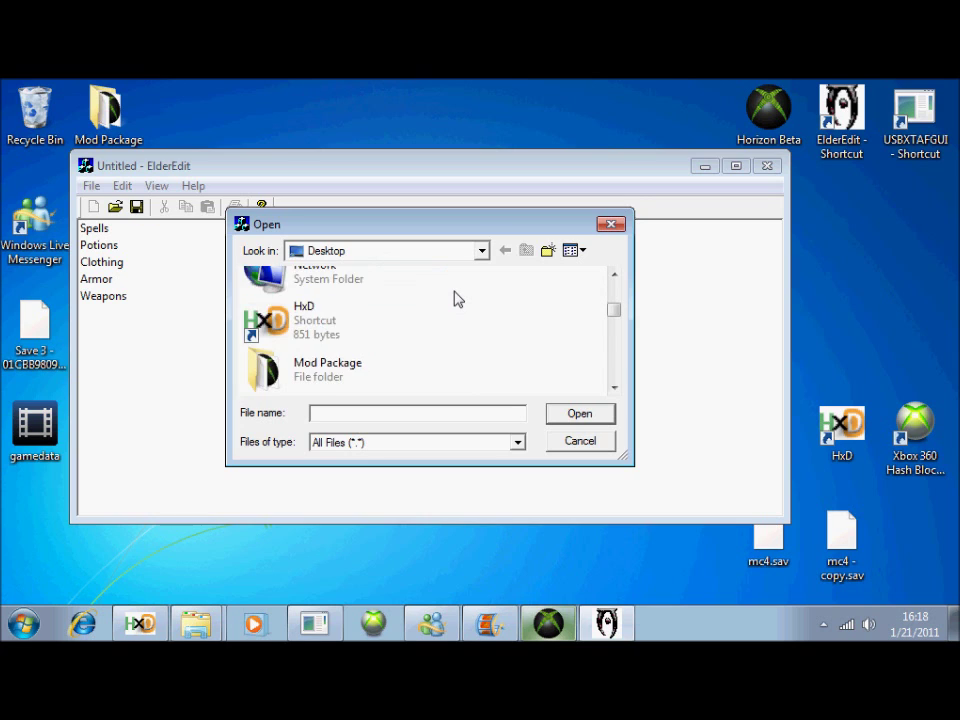
scroll(453, 300, "up", 2)
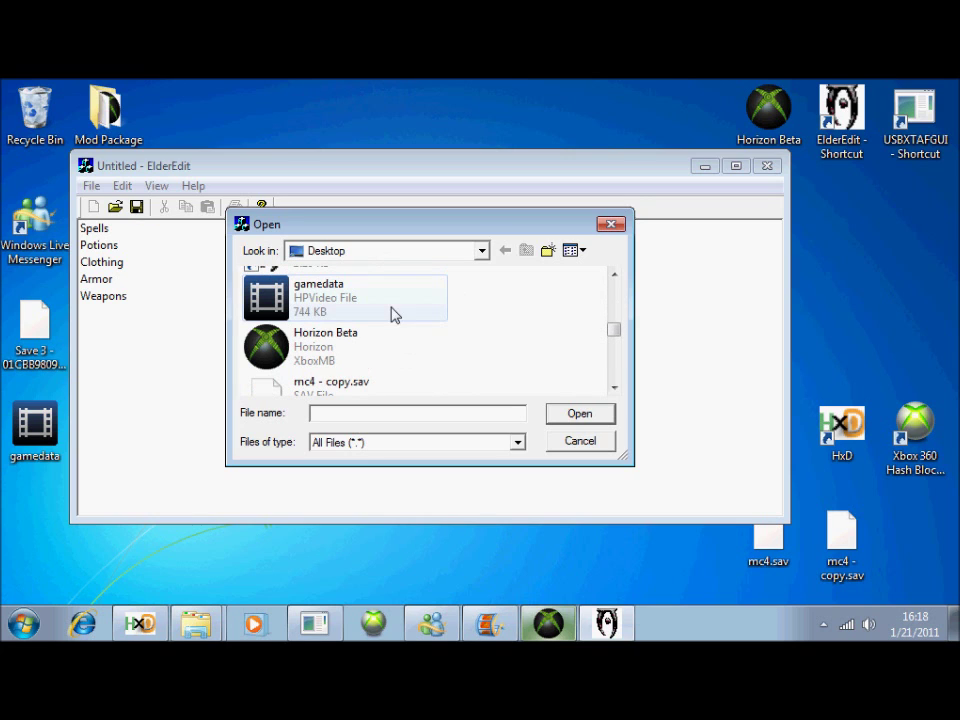
left_click(323, 307)
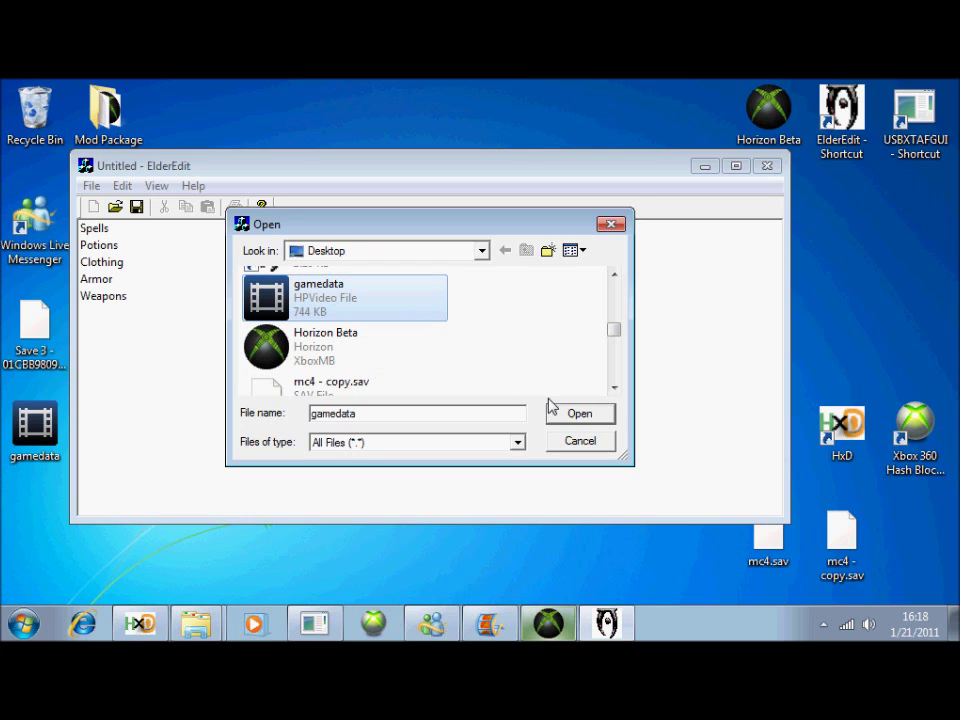
left_click(574, 420)
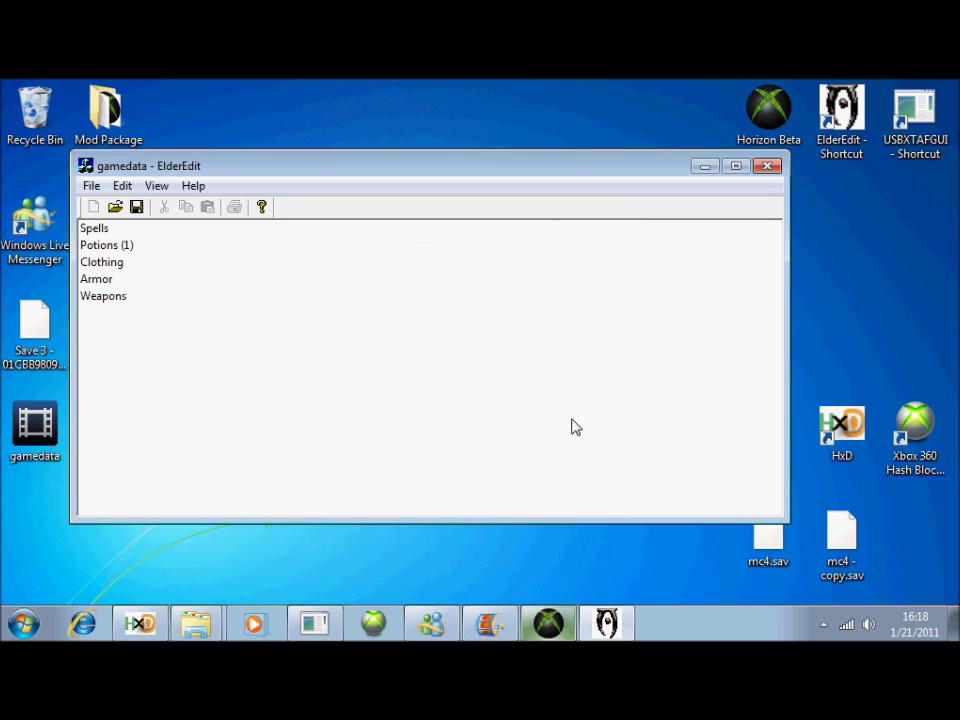
Rename the Damage Health potion in the Potions list to "aljdfjldfja"
left_click(132, 250)
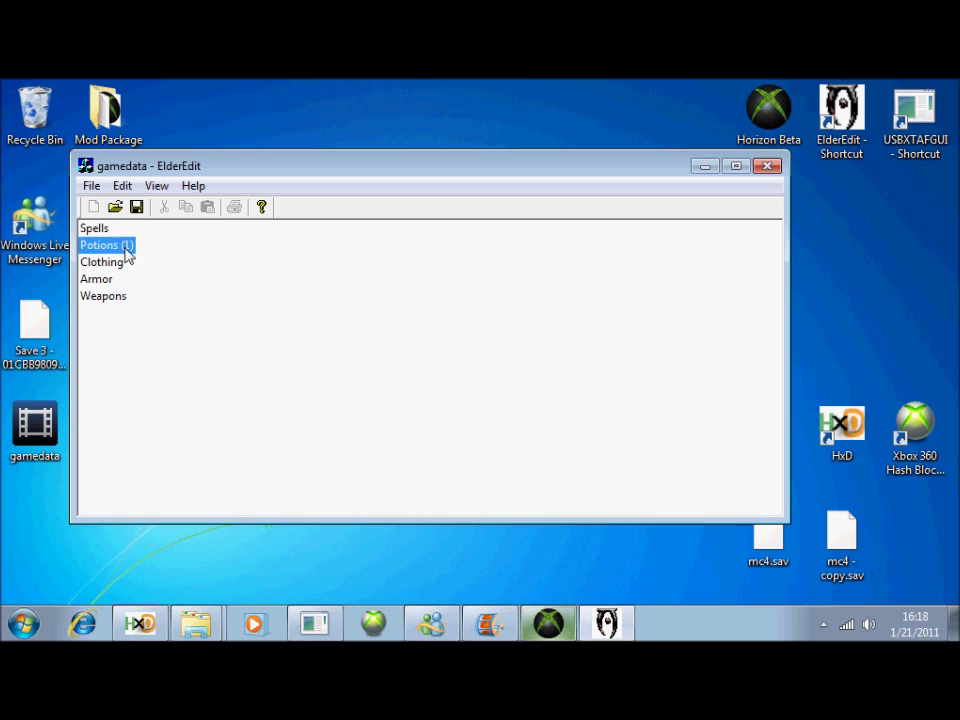
double_click(130, 249)
left_click(132, 267)
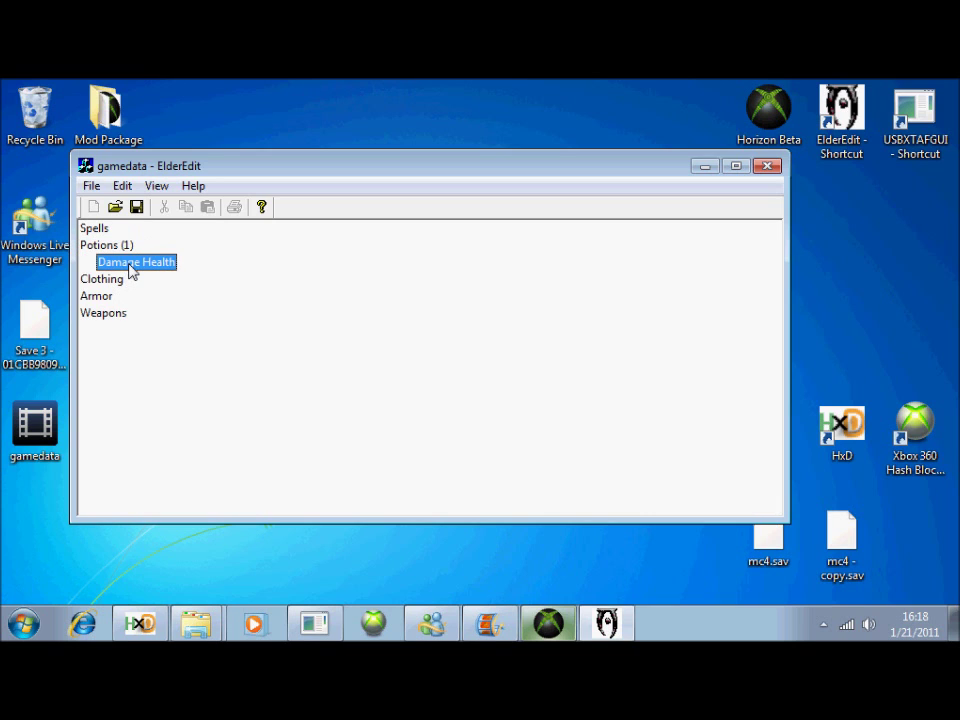
double_click(129, 266)
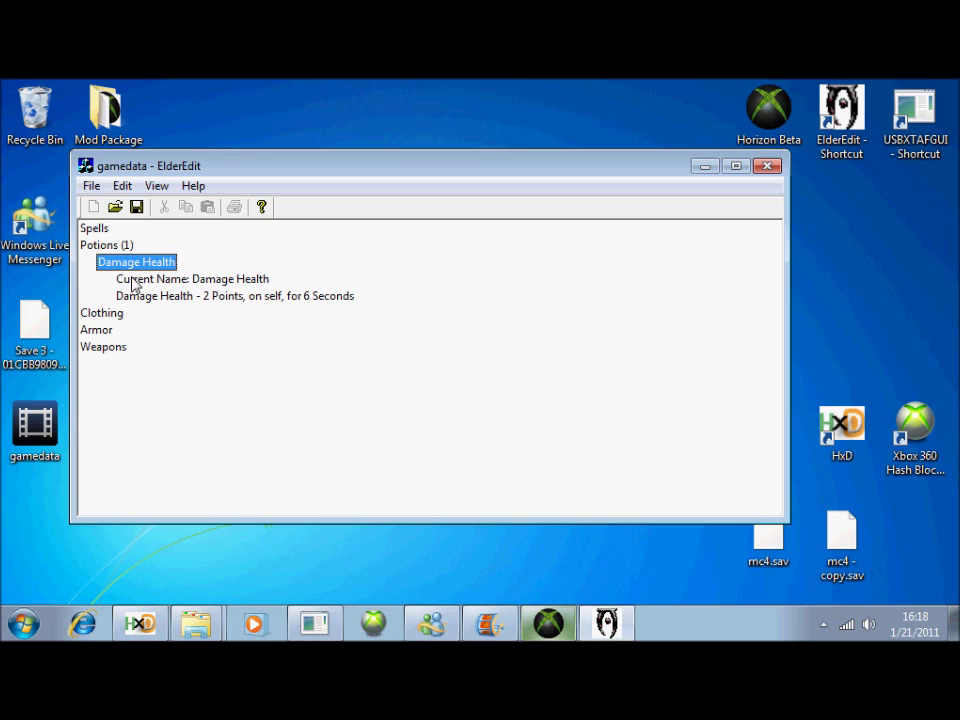
double_click(133, 279)
left_click_drag(409, 337, 313, 333)
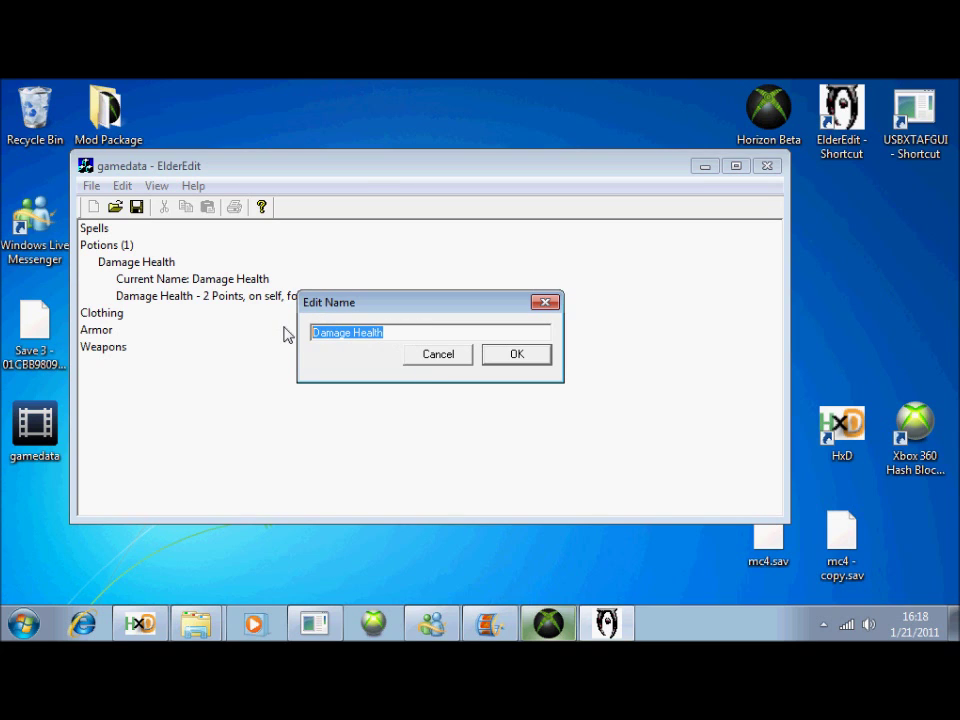
type("Sol")
key("BackSpace")
key("BackSpace")
key("BackSpace")
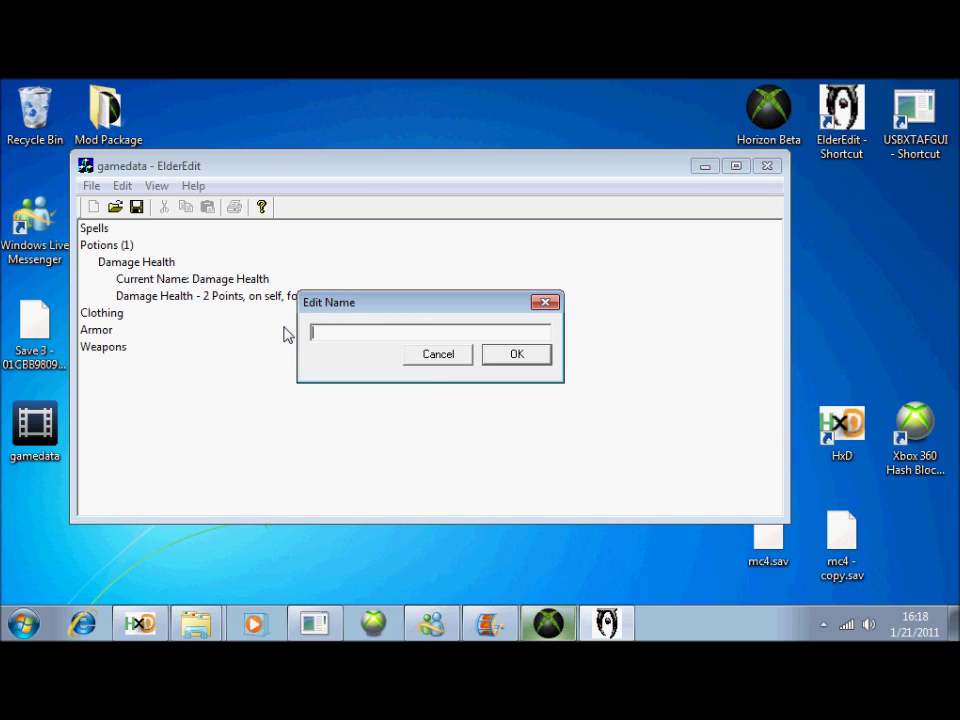
type("ieme")
key("BackSpace")
key("BackSpace")
type("fu")
key("BackSpace")
key("Return")
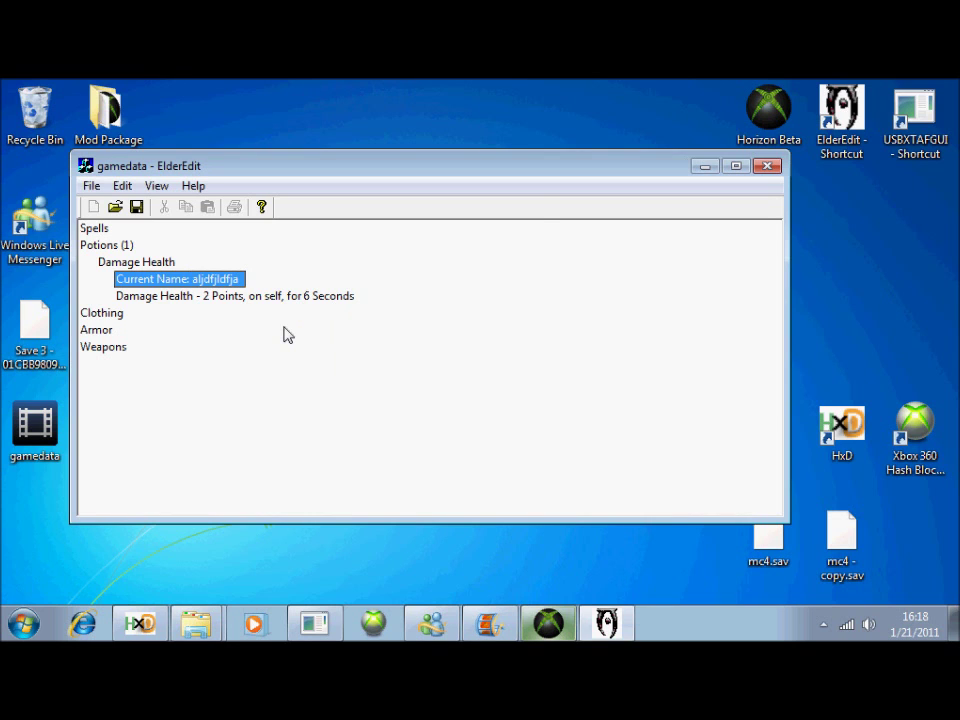
Change the renamed potion's Damage Health effect to Chameleon
double_click(299, 296)
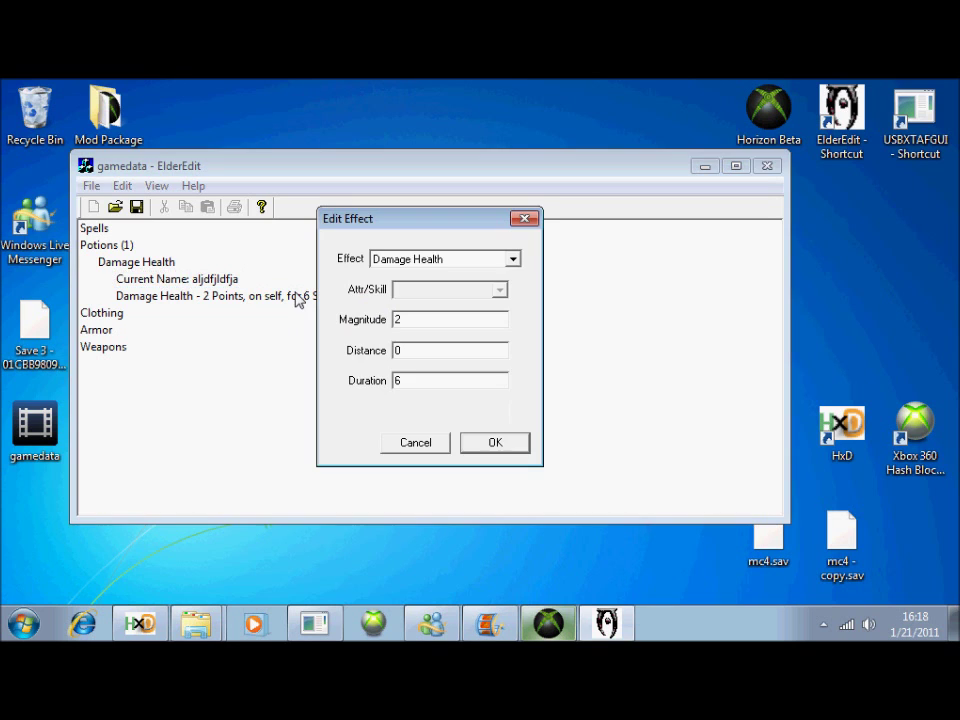
left_click(427, 259)
left_click(513, 302)
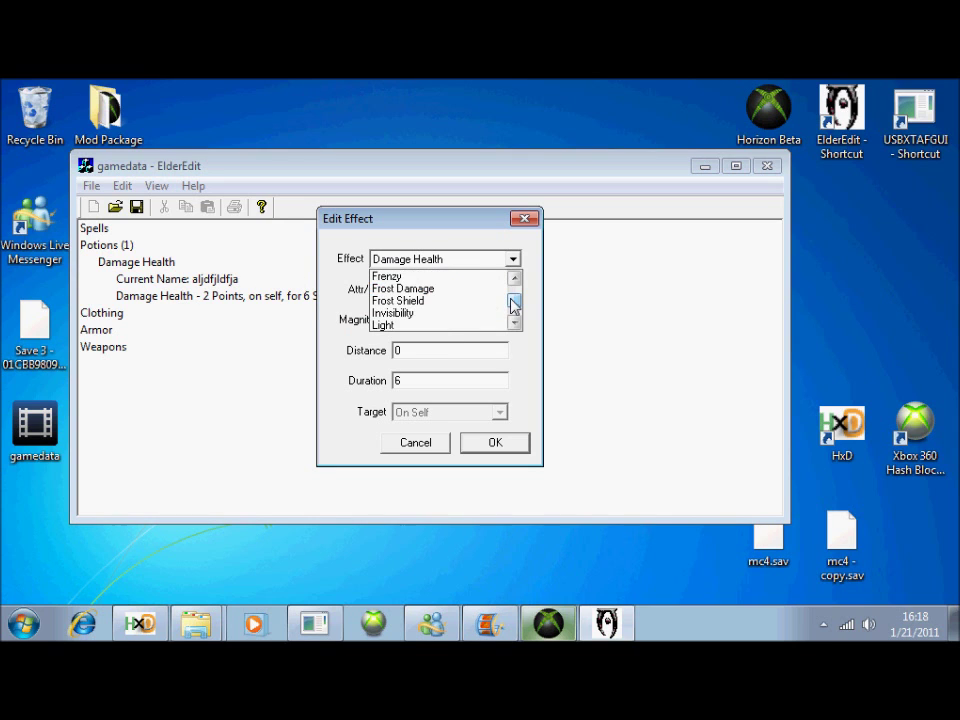
scroll(512, 303, "up", 12)
scroll(505, 300, "down", 2)
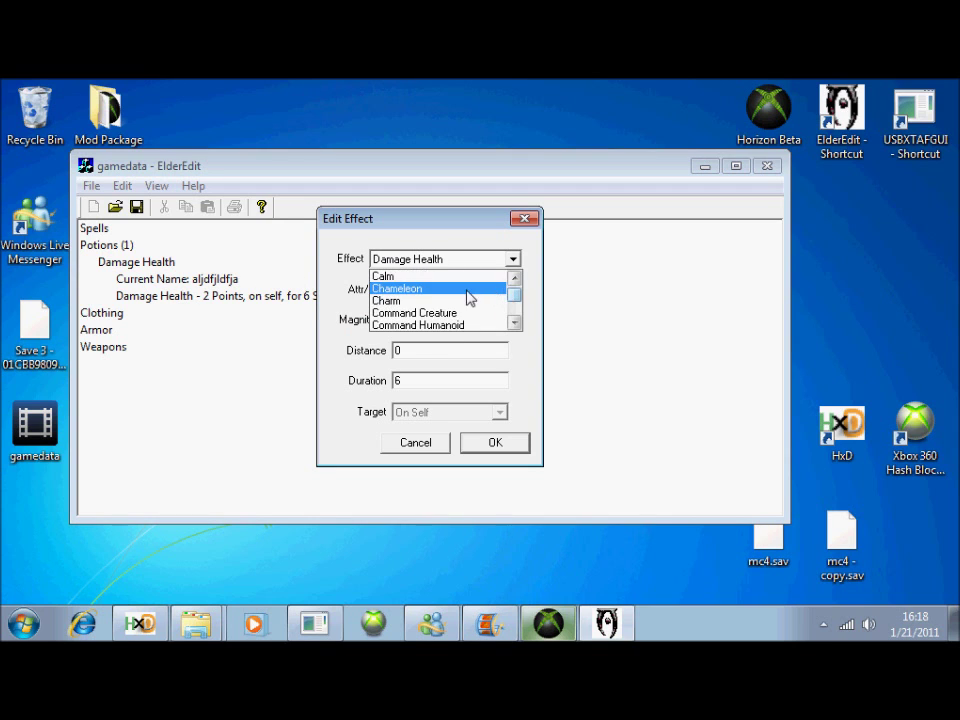
scroll(440, 312, "down", 1)
scroll(440, 312, "up", 1)
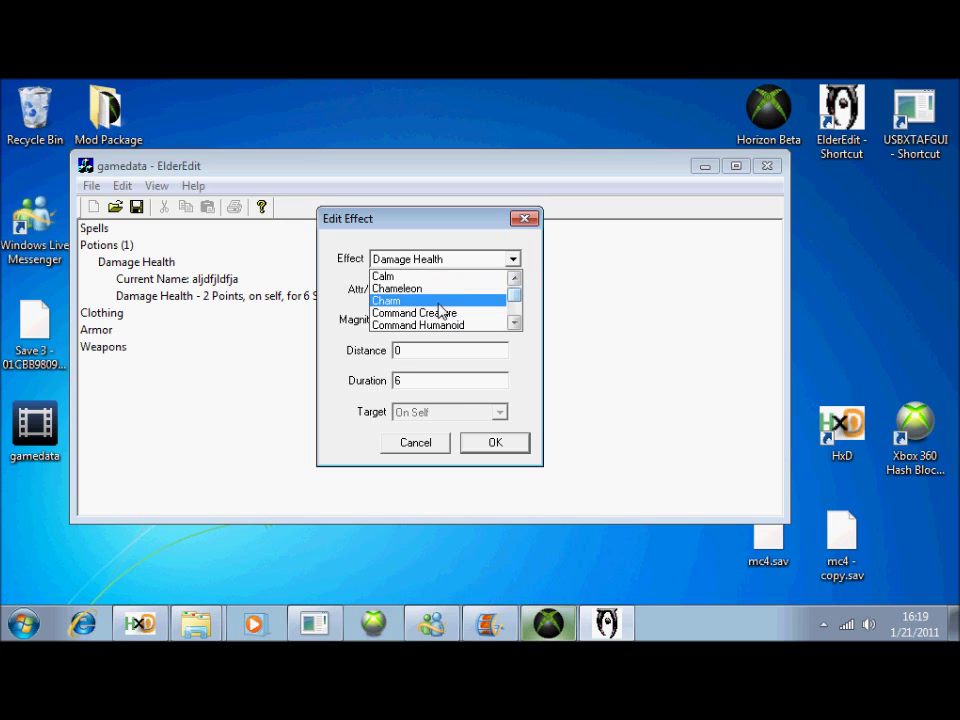
left_click(438, 288)
Set the Chameleon effect's magnitude to 100 and its duration to 999, and apply the changes
key("Tab")
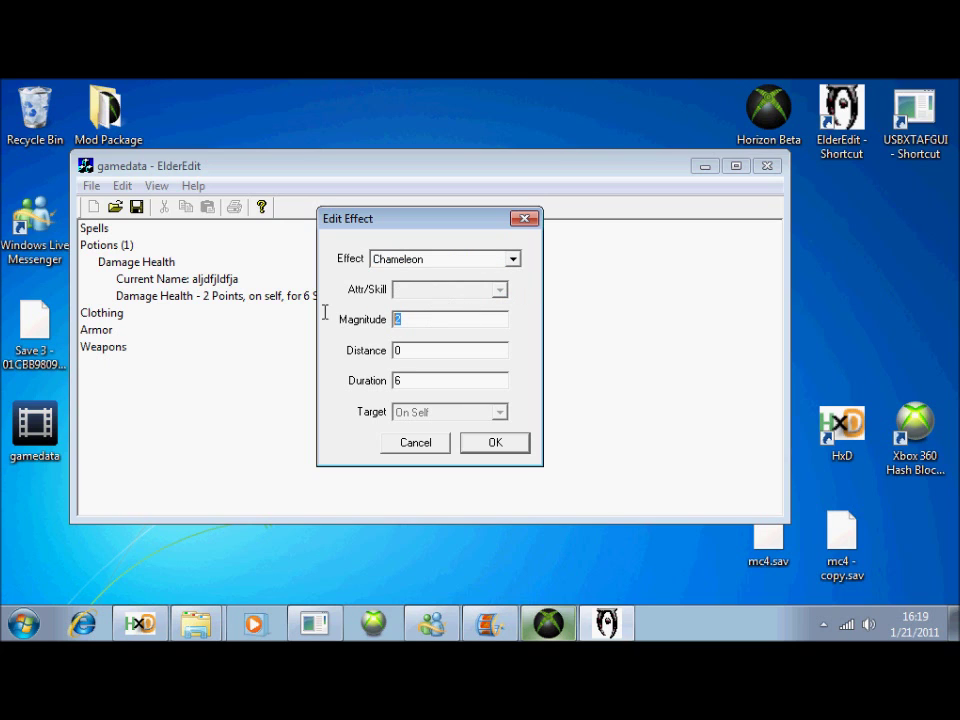
type("100")
left_click(401, 350)
key("Tab")
left_click(505, 449)
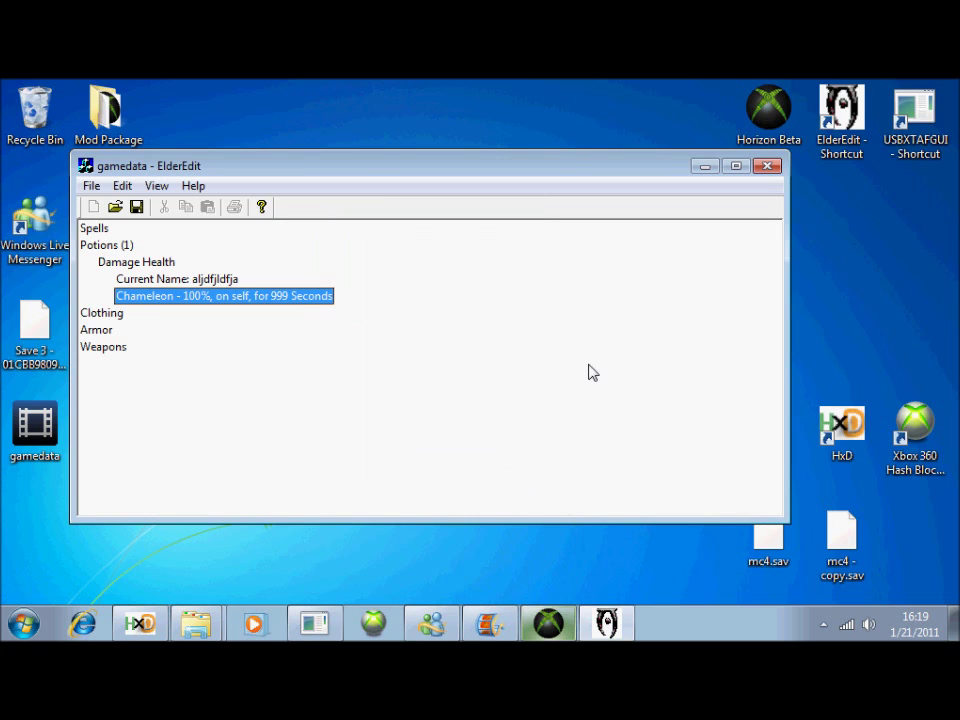
Save the edited gamedata file, close ElderEdit and switch back to Horizon
left_click(136, 208)
left_click(768, 166)
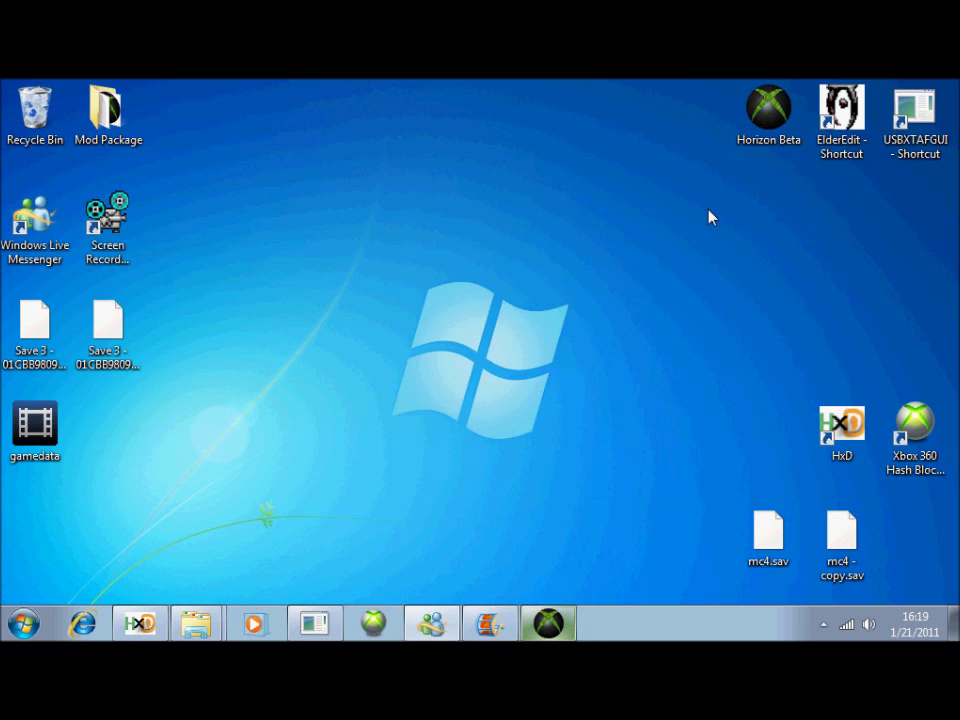
left_click(548, 623)
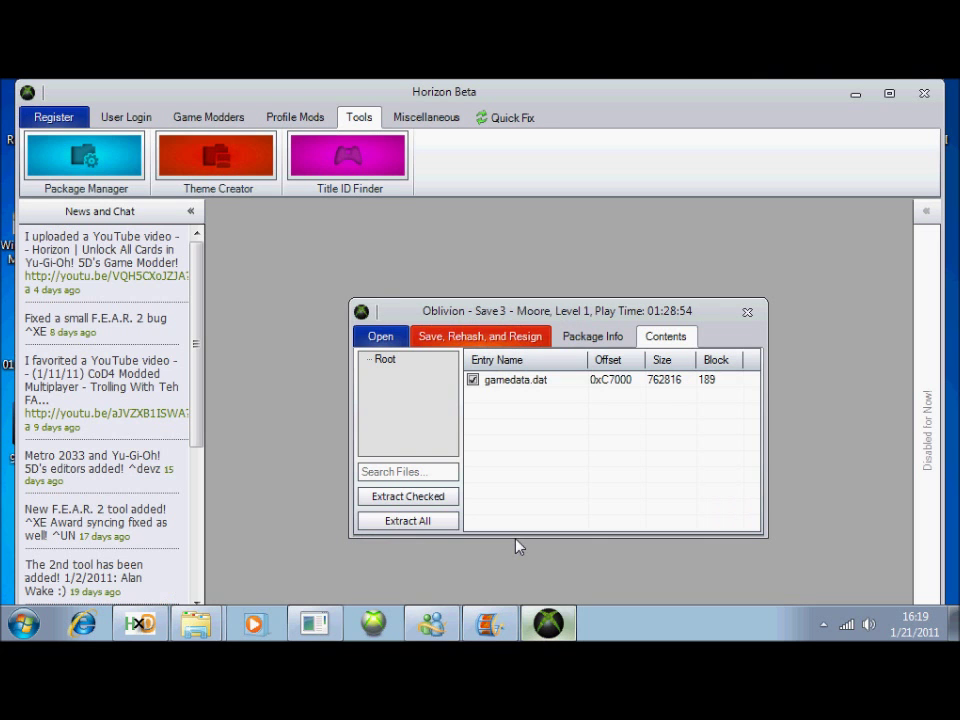
Replace gamedata.dat in the save package with the edited gamedata file from the Desktop
left_click(514, 388)
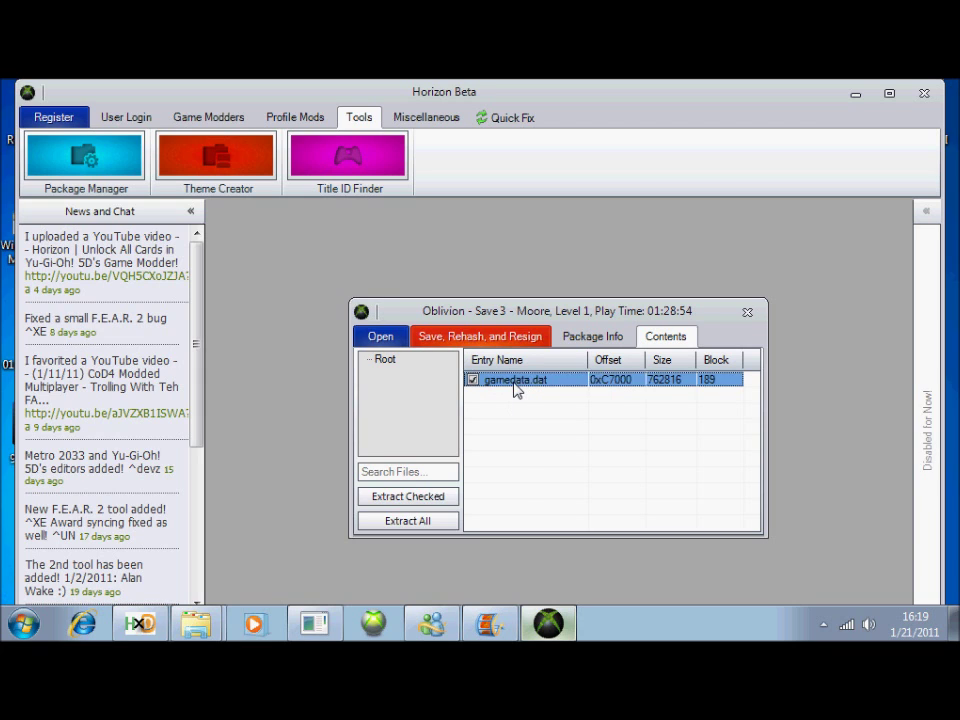
right_click(514, 389)
left_click(533, 441)
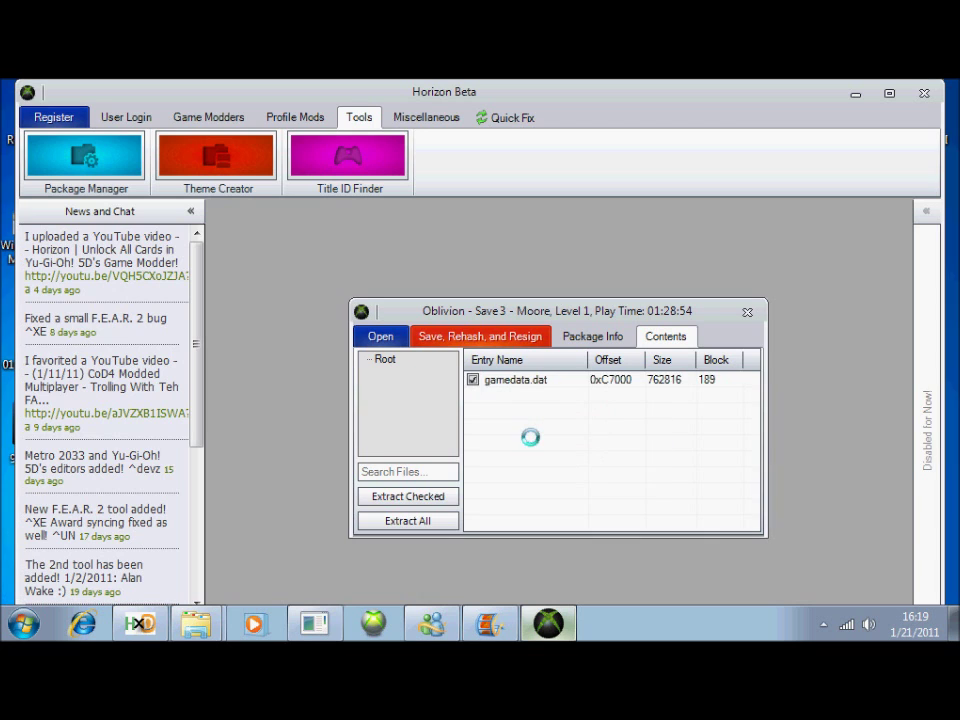
scroll(474, 327, "down", 3)
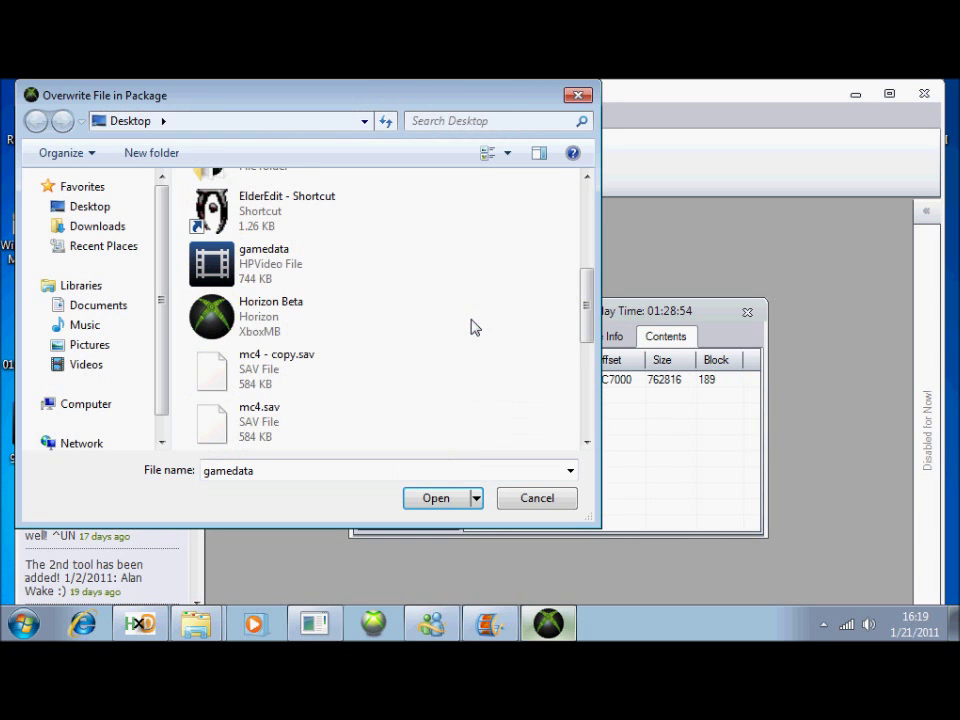
left_click(268, 264)
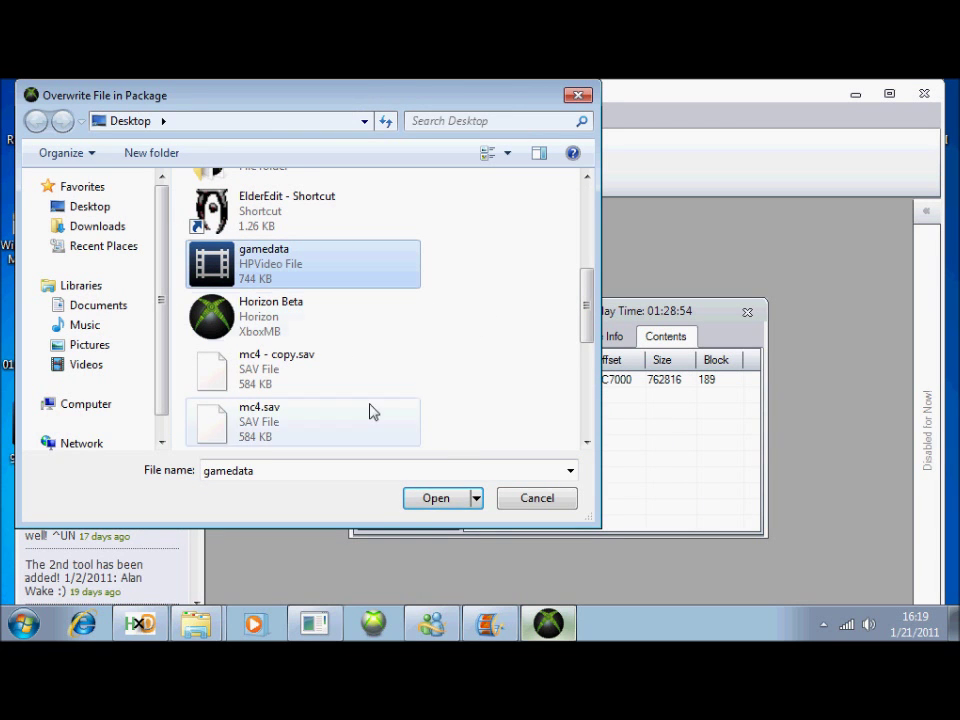
left_click(416, 502)
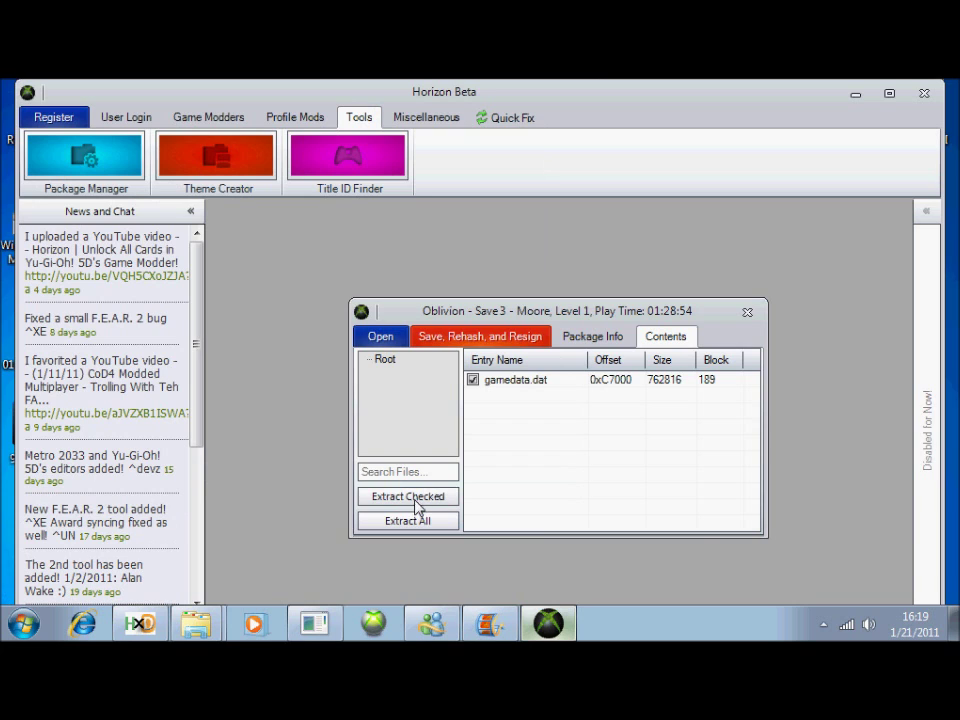
Save, rehash and resign the Save 3 package, and close its Package Manager window
left_click(463, 340)
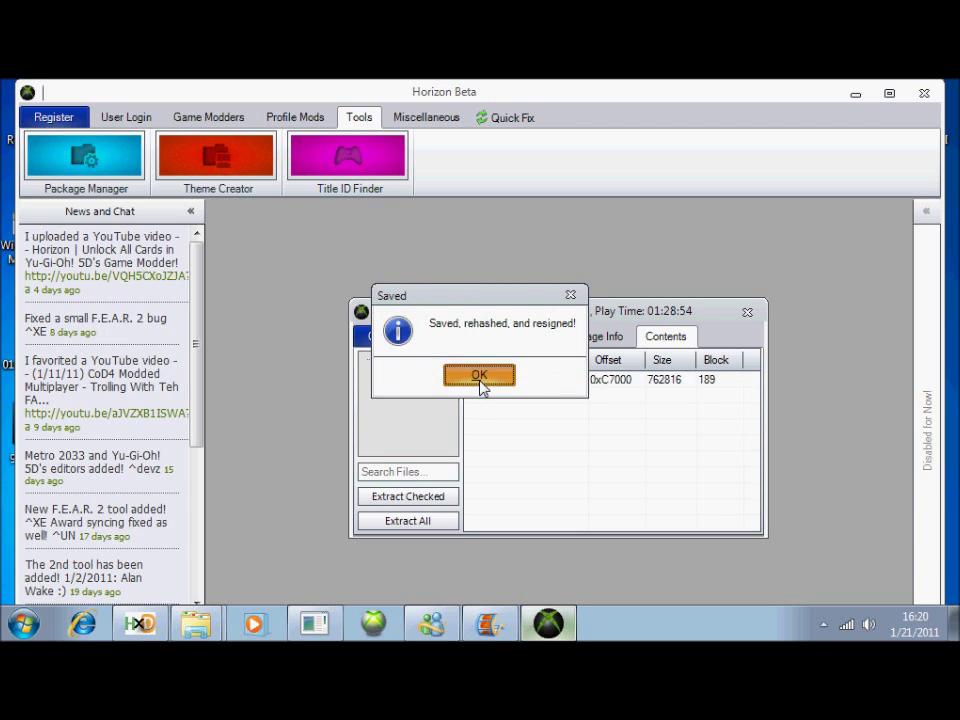
left_click(479, 377)
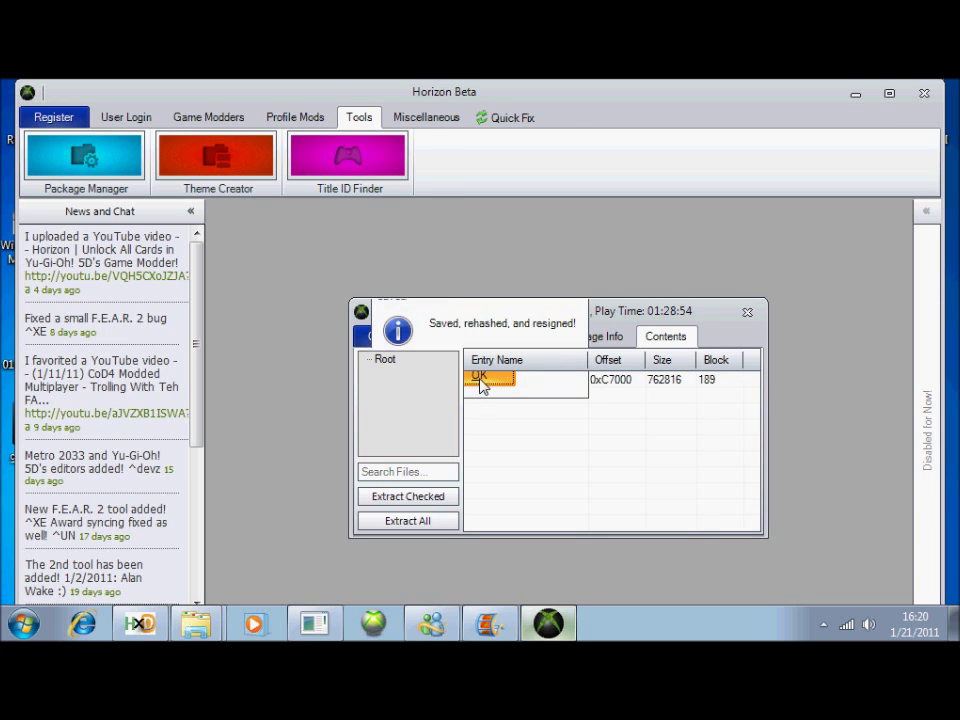
left_click(748, 314)
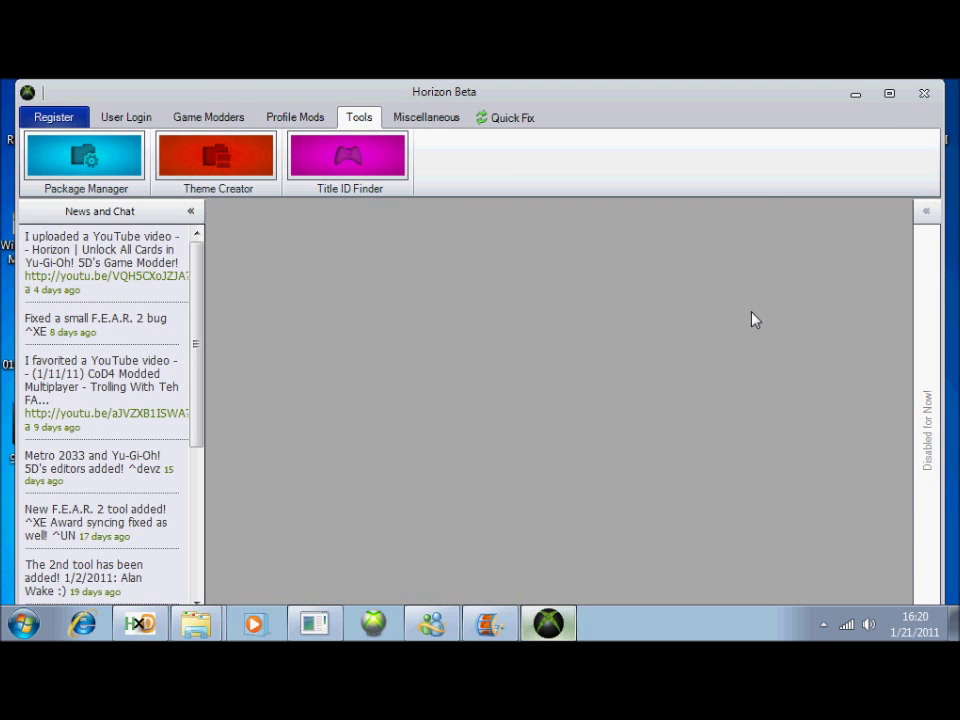
Find Oblivion among the game modders and open its save editor
left_click(188, 120)
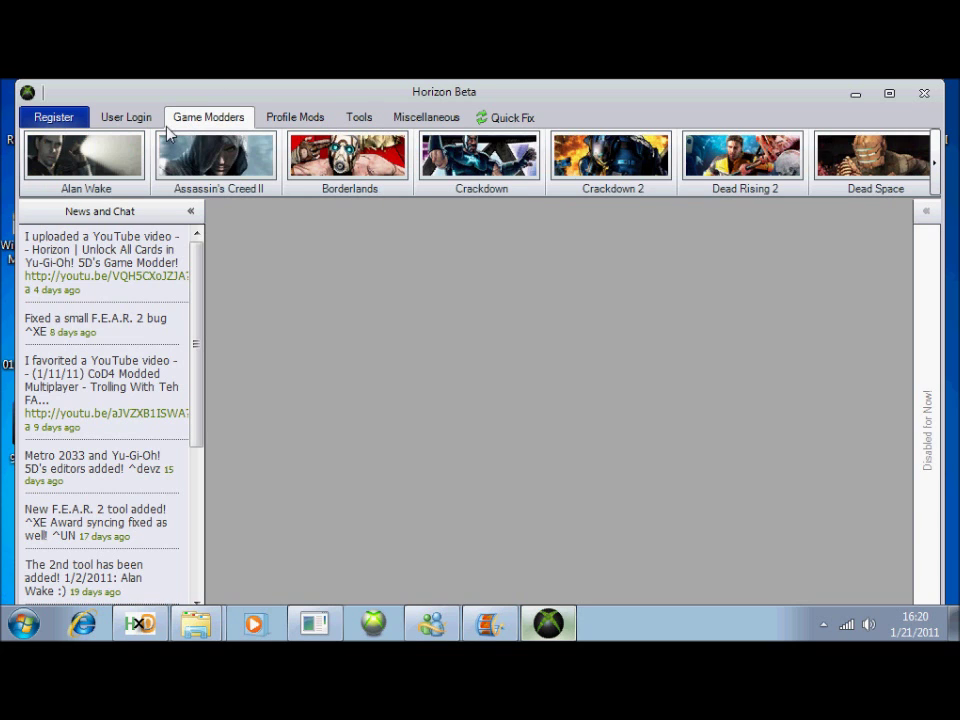
left_click(935, 163)
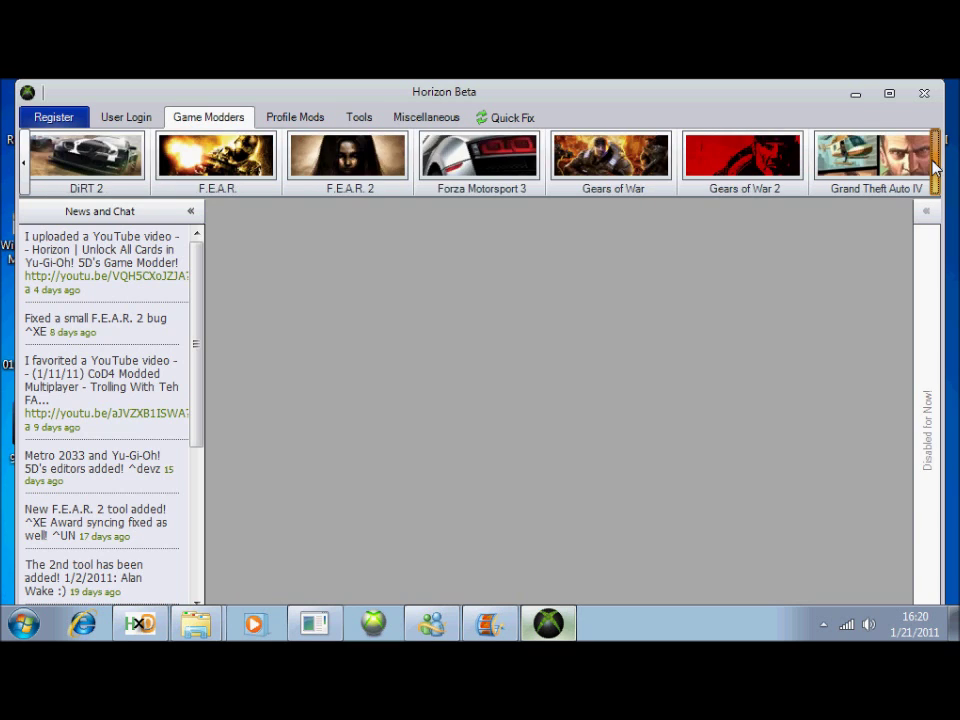
left_click(935, 163)
left_click(935, 163)
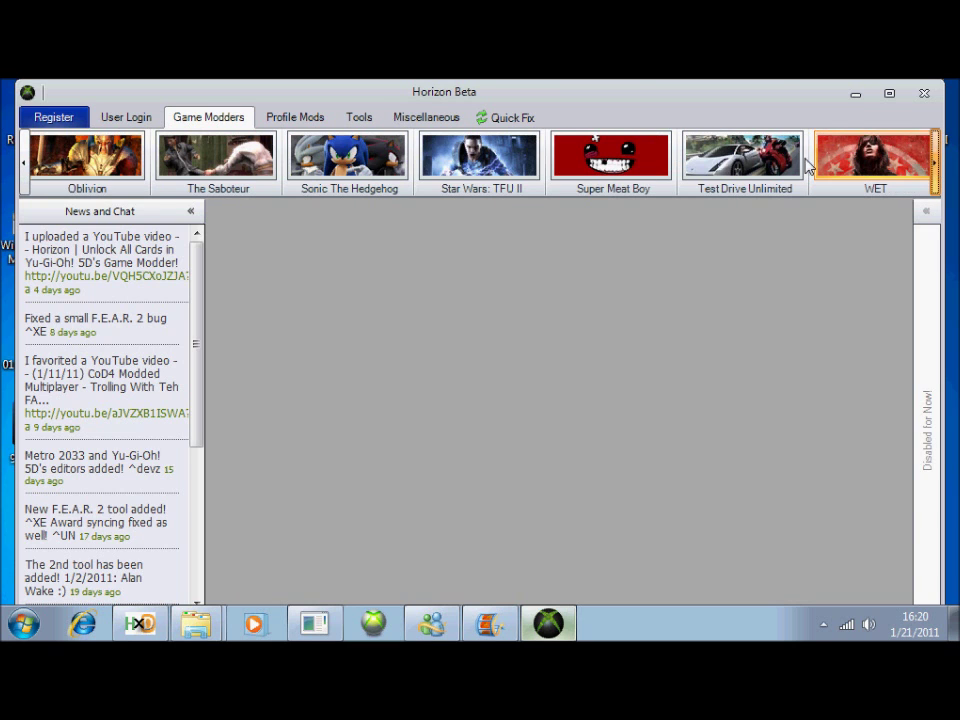
left_click(104, 152)
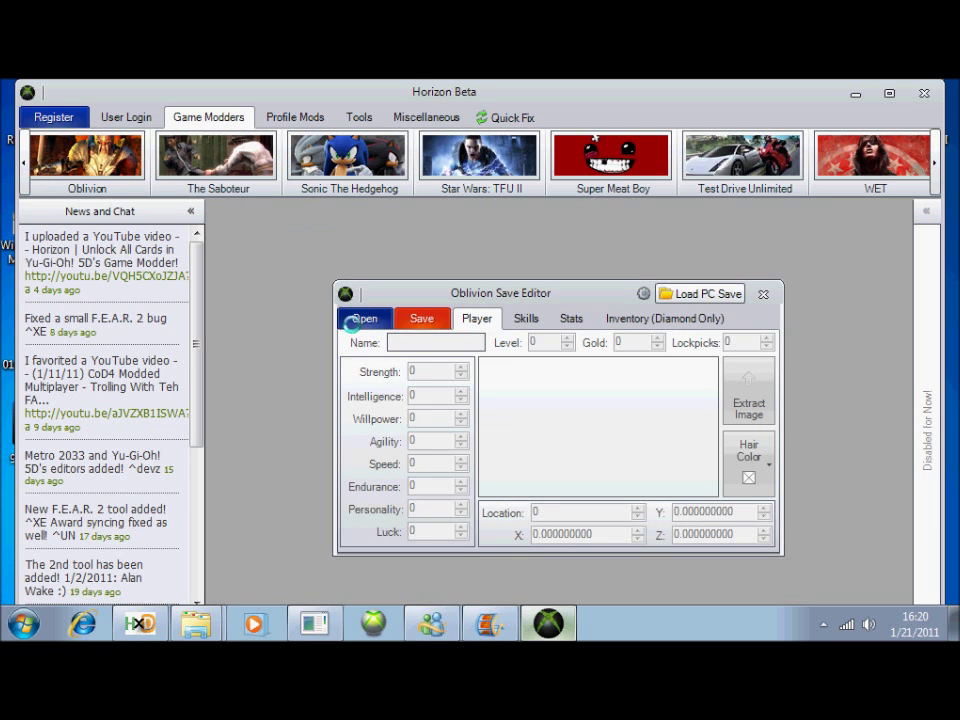
Load the "Save 3 - 01CBB98093B77F60" file from the Desktop into the Oblivion Save Editor
left_click(355, 319)
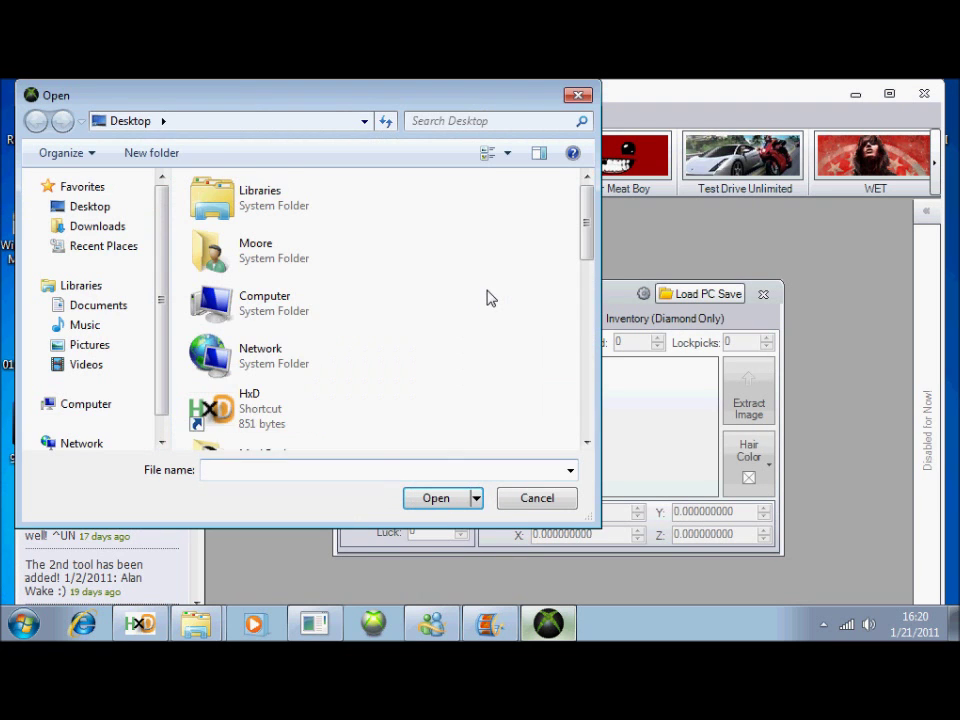
scroll(487, 298, "down", 5)
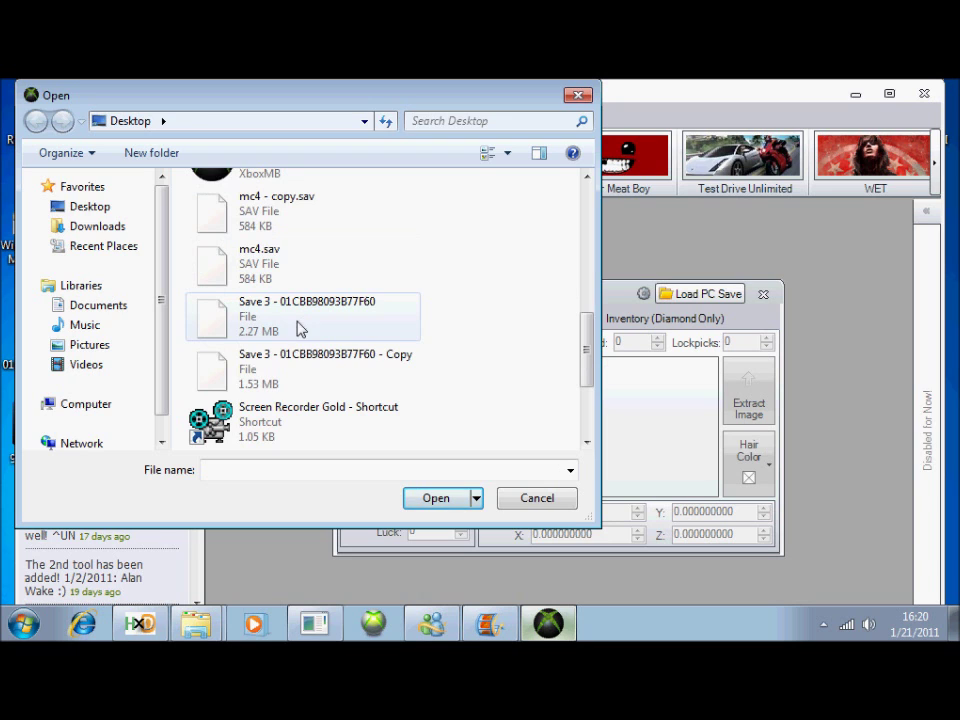
left_click(301, 330)
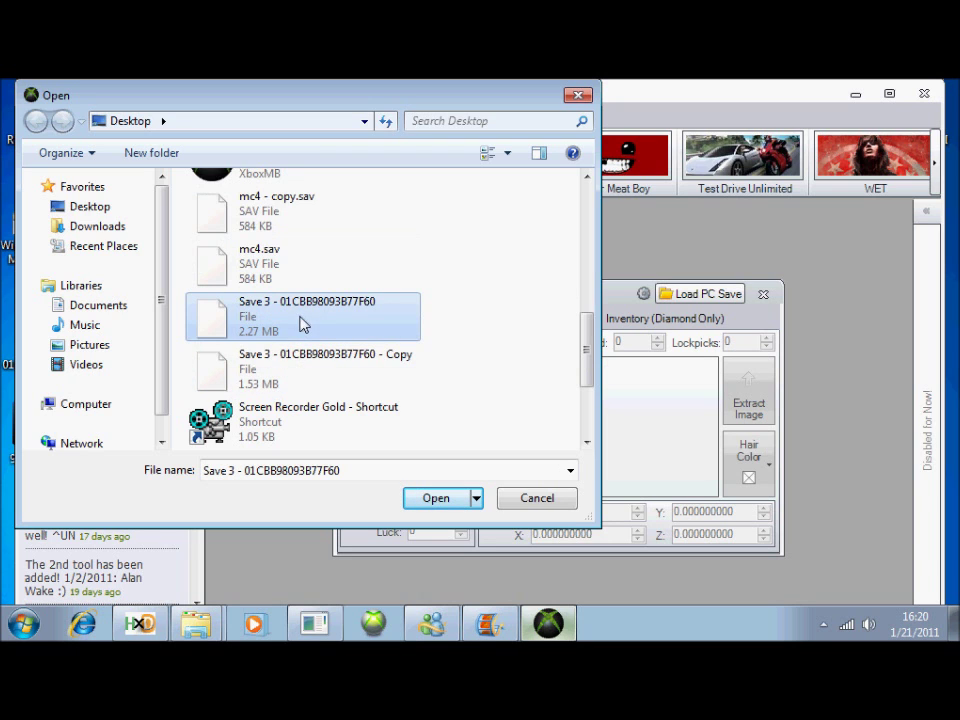
left_click(436, 498)
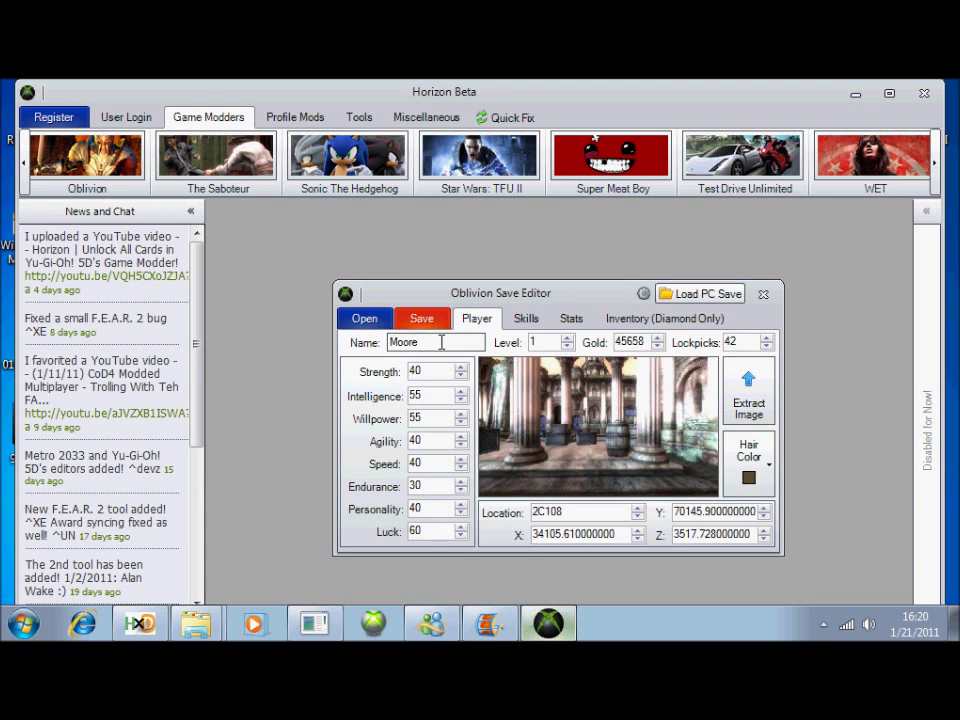
Multiply the player's gold by 1000 and set the lockpicks to 9999
left_click_drag(441, 342, 356, 346)
left_click(645, 340)
key("Tab")
Set all eight player attributes, from Strength through Luck, to 255
left_click_drag(418, 371, 339, 369)
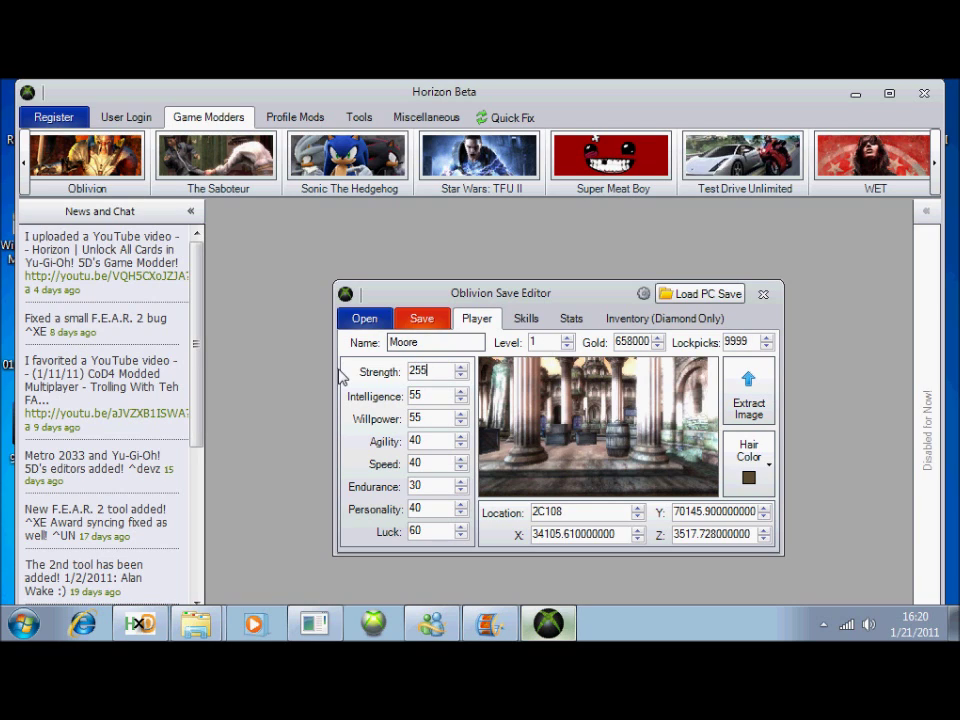
left_click_drag(428, 396, 357, 398)
type("255")
left_click_drag(435, 418, 343, 443)
type("255255")
left_click_drag(419, 463, 377, 463)
type("255")
left_click_drag(438, 486, 377, 487)
type("2")
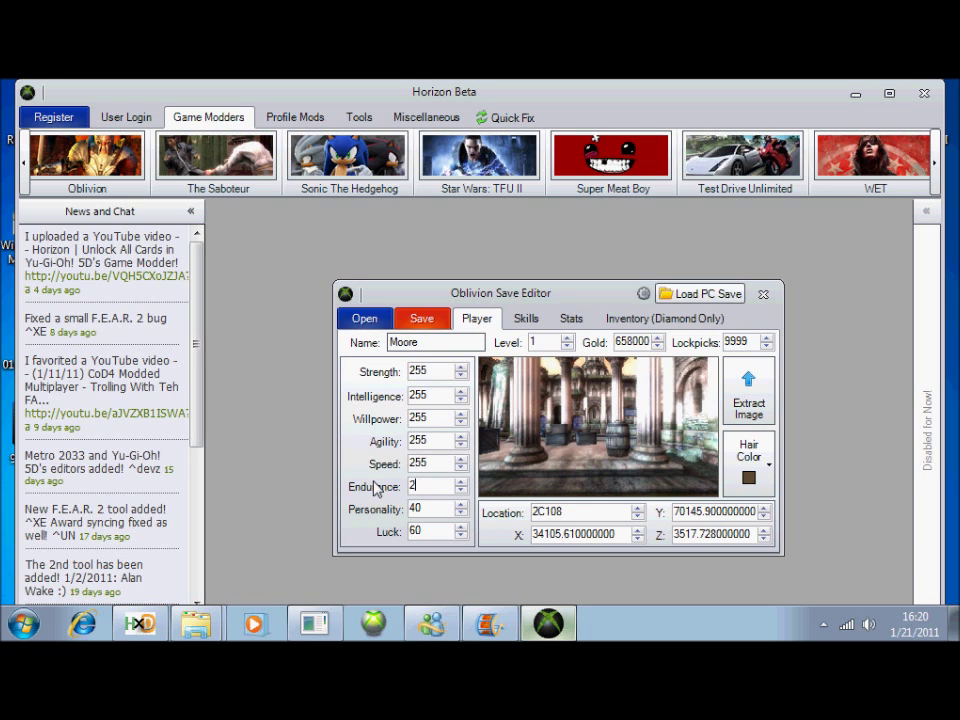
type("55")
left_click_drag(435, 510, 343, 533)
type("255255")
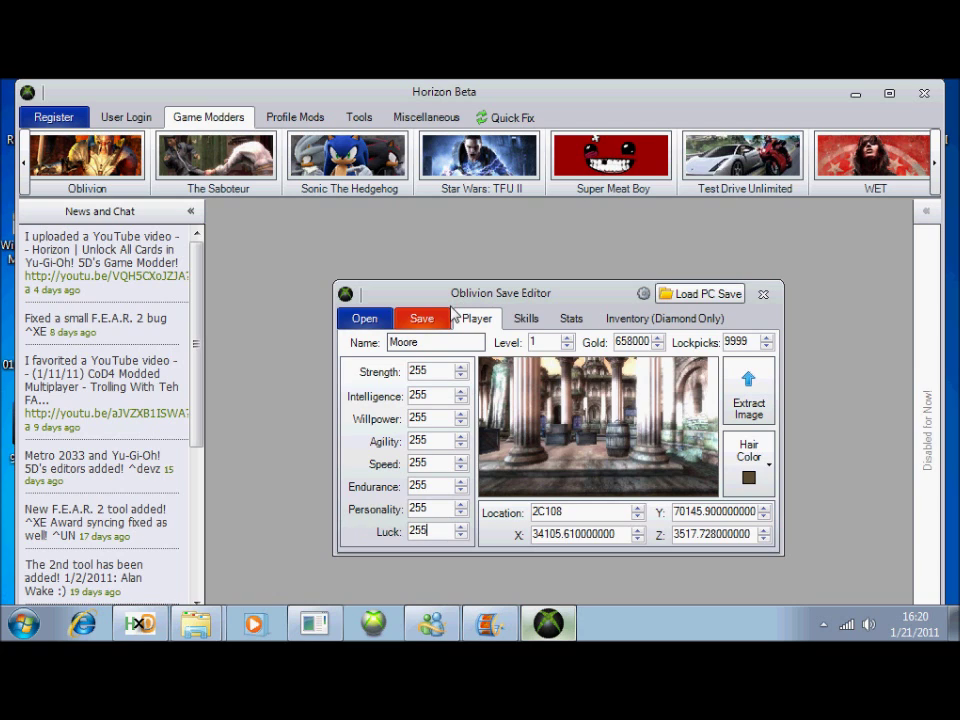
Max out all of the character's skills at 255
left_click(534, 320)
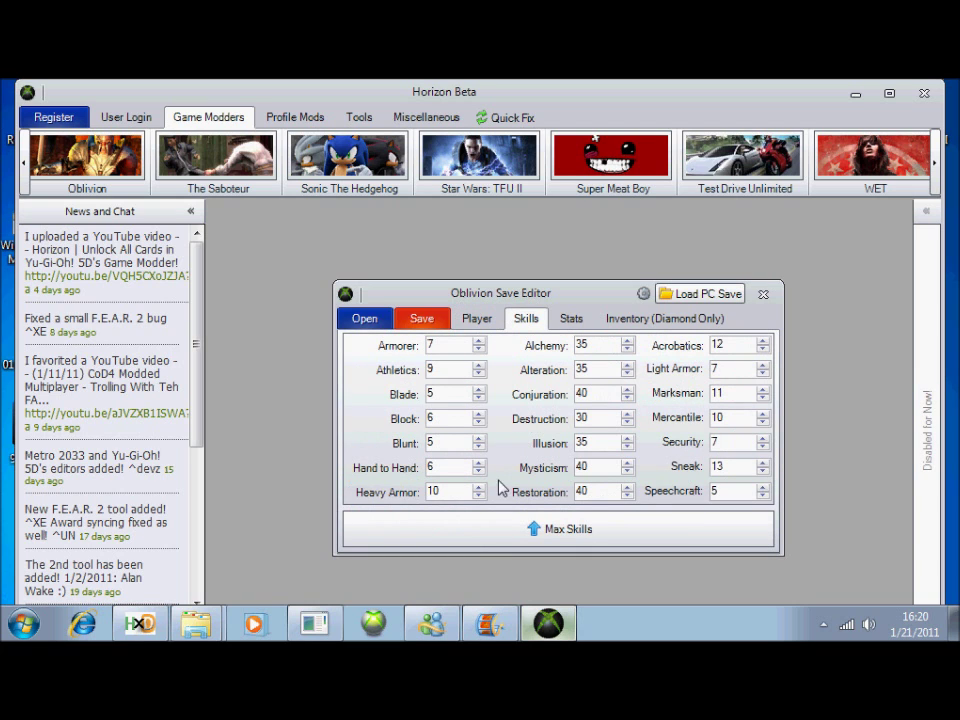
left_click(512, 535)
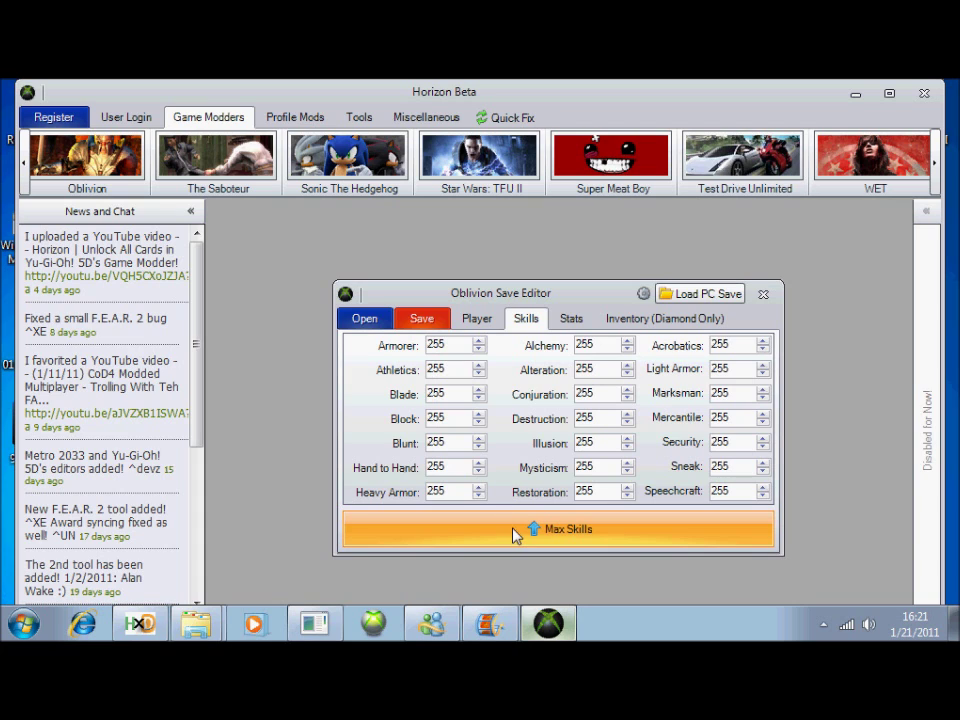
Change the player's hair color to the standard light blue
left_click(575, 318)
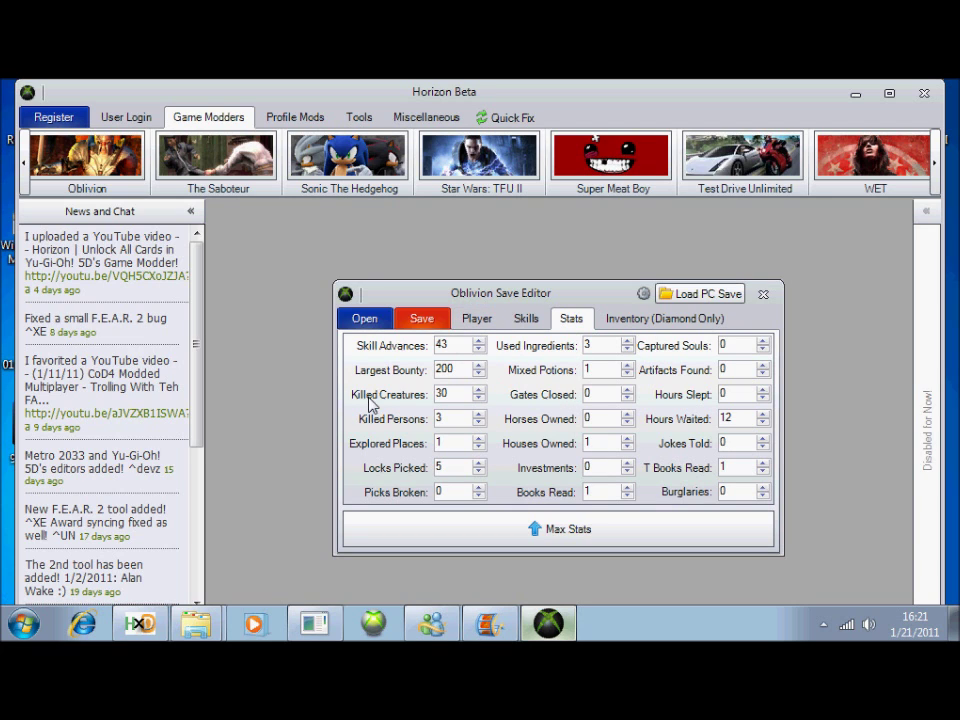
left_click(478, 320)
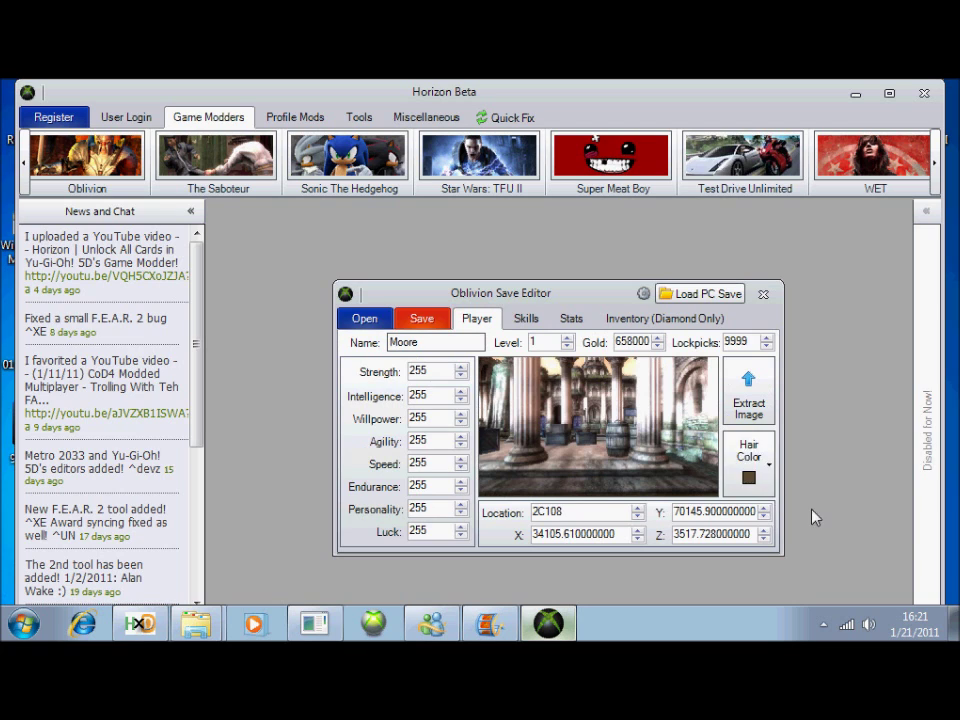
left_click(768, 470)
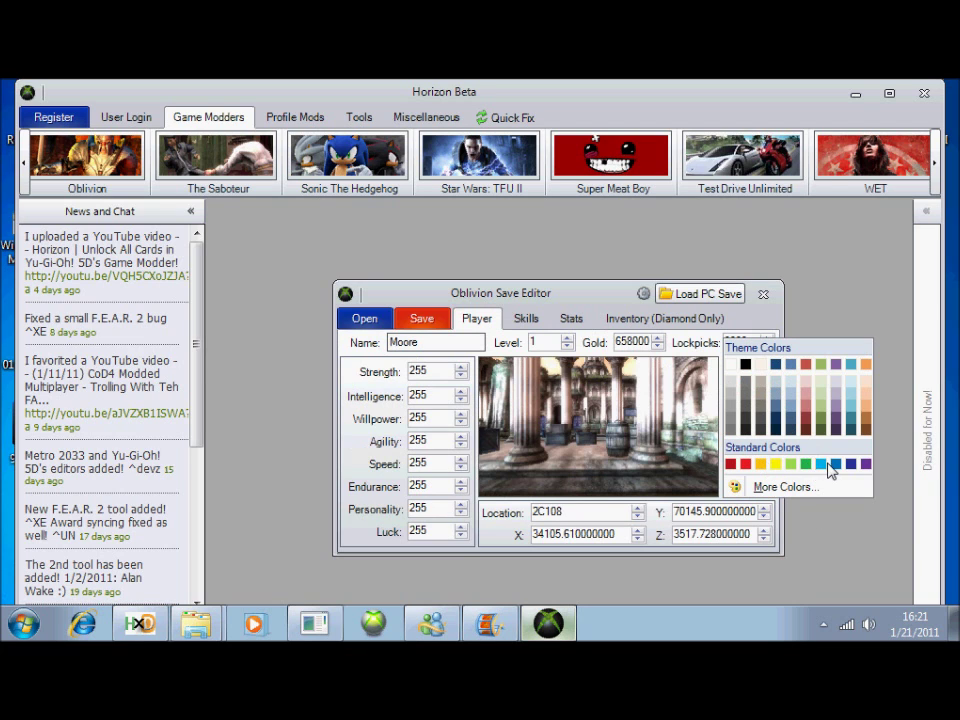
left_click(822, 468)
left_click(768, 465)
left_click(818, 463)
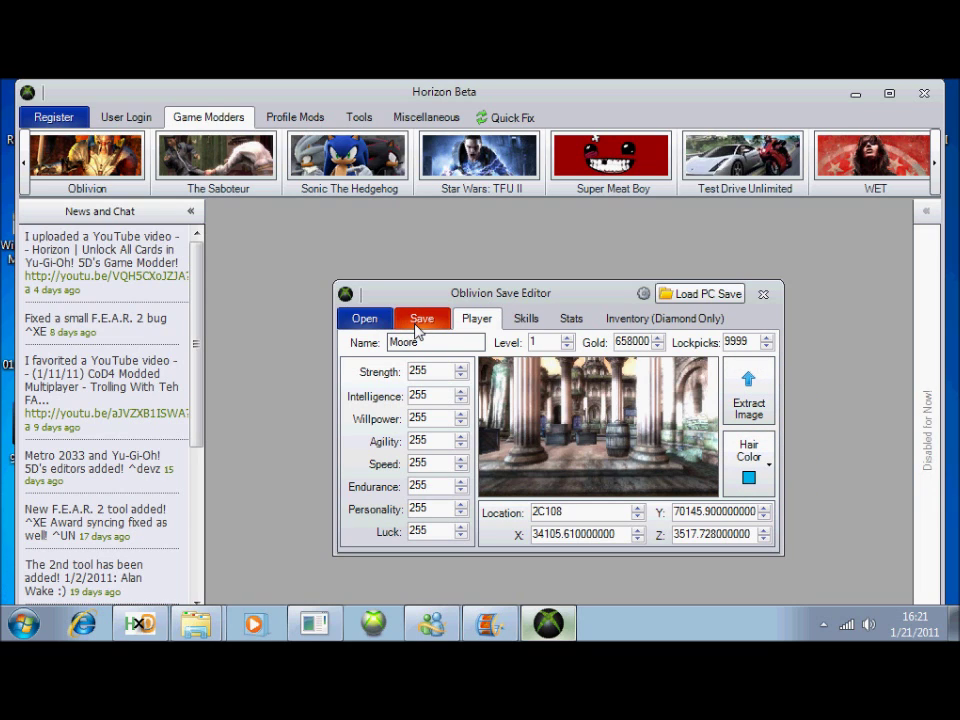
Save, rehash and resign the modded Oblivion save, and close the save editor and Horizon
left_click(418, 329)
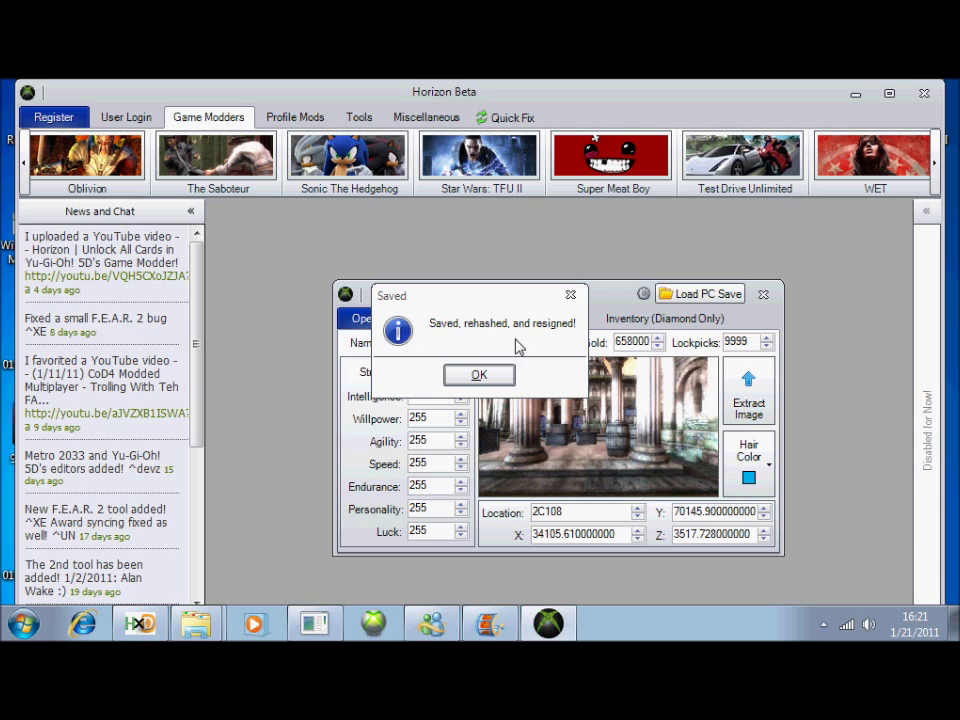
left_click(484, 376)
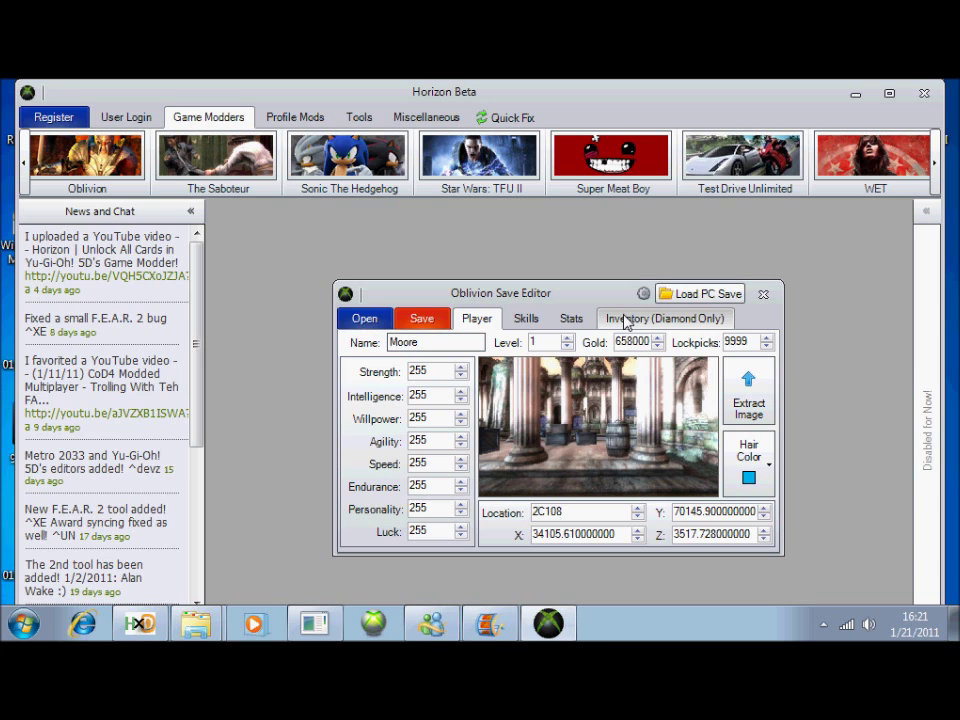
left_click(763, 295)
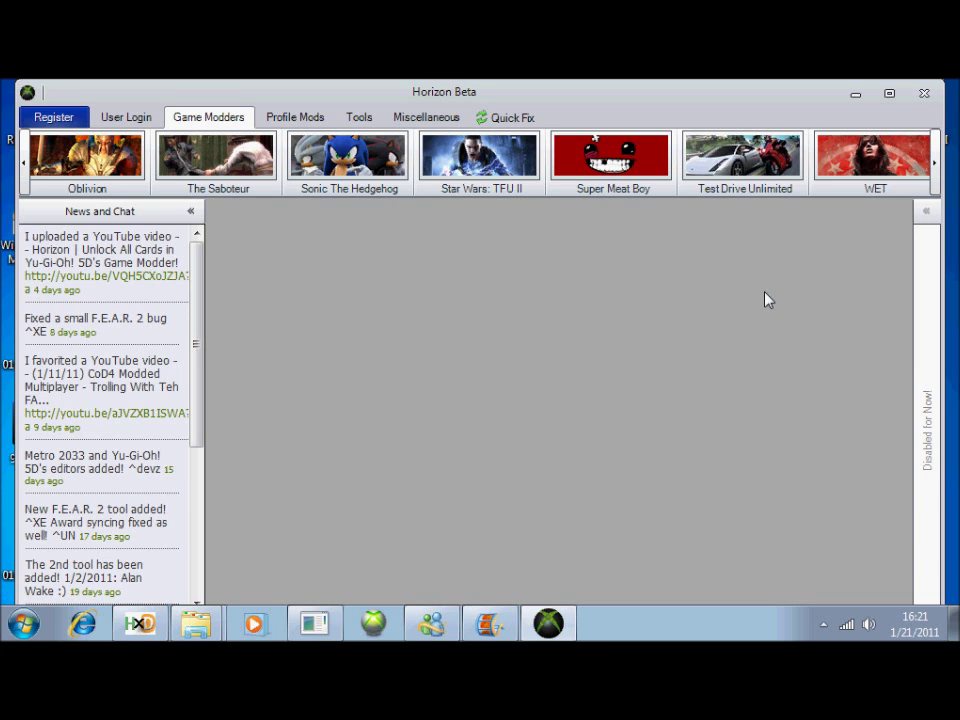
left_click(924, 93)
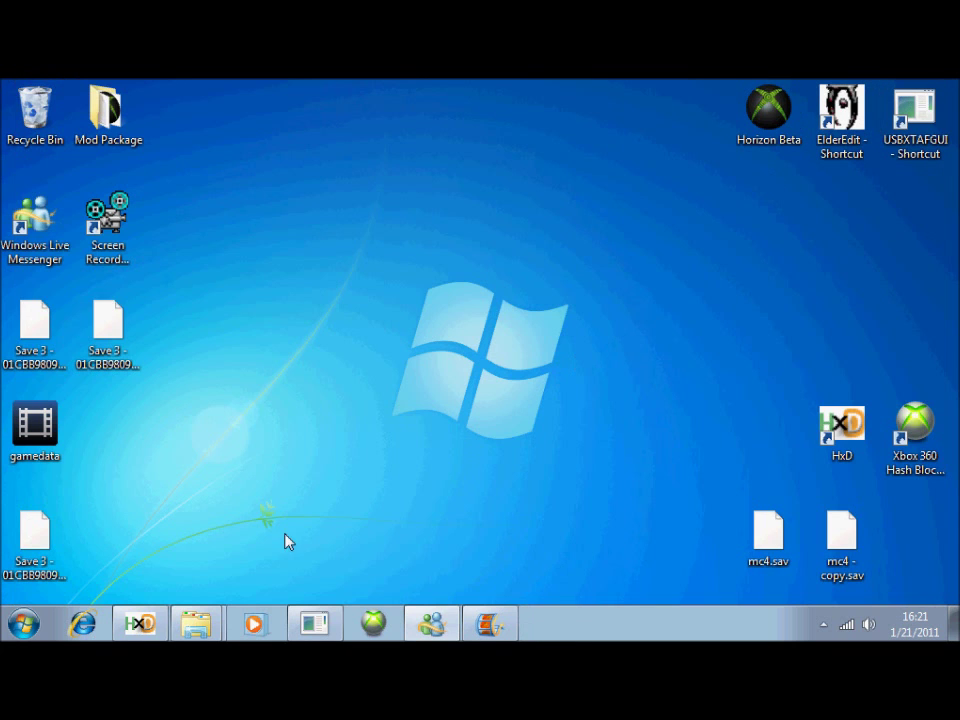
In Usb Xtaf Xplorer, replace the old save on the USB drive with "Save 3 - 01CBB98093B77F60" from the Desktop, and close the program
left_click(330, 622)
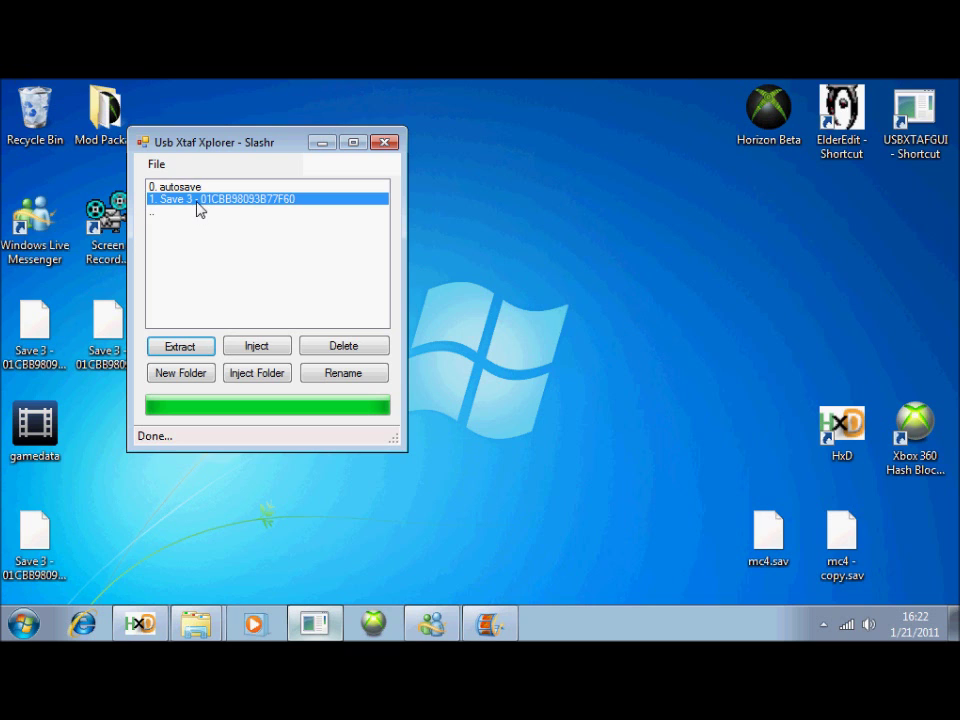
left_click(331, 346)
left_click(253, 347)
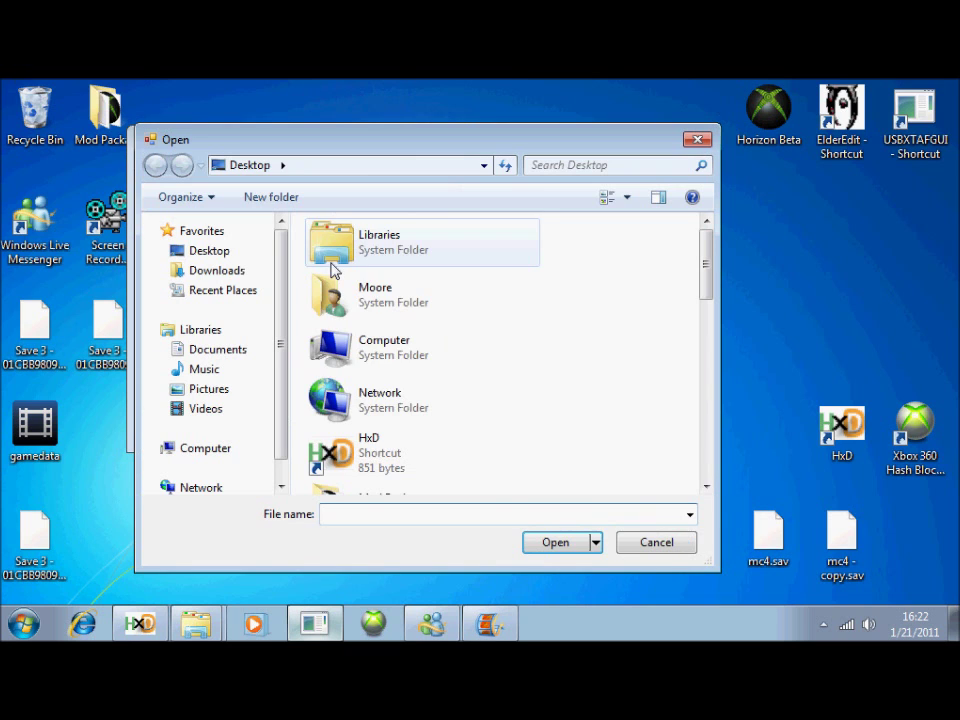
scroll(446, 348, "down", 5)
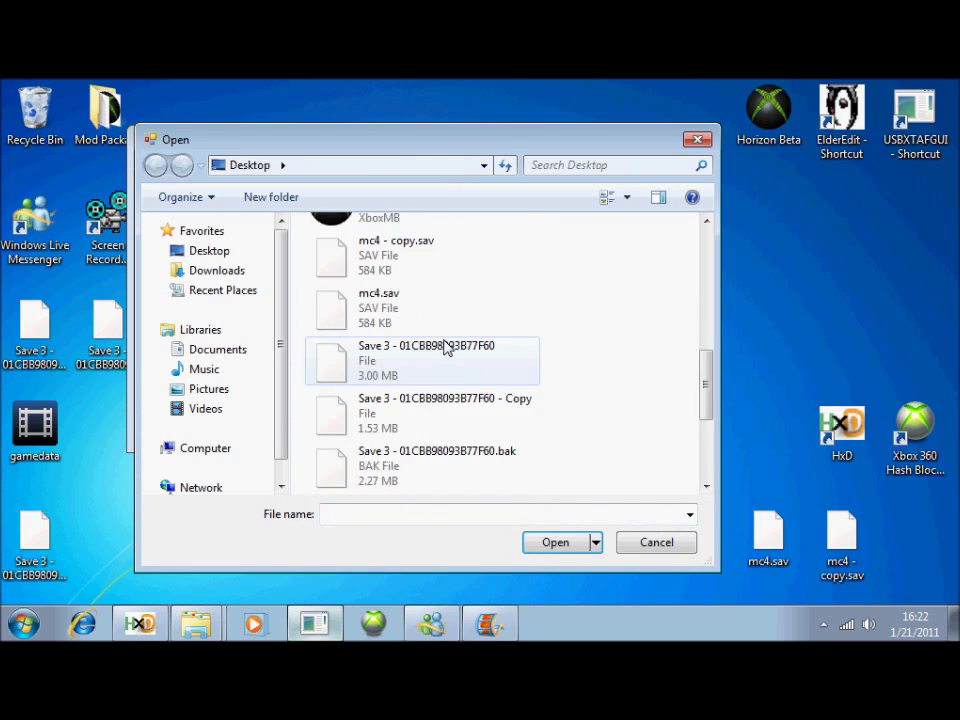
left_click(407, 370)
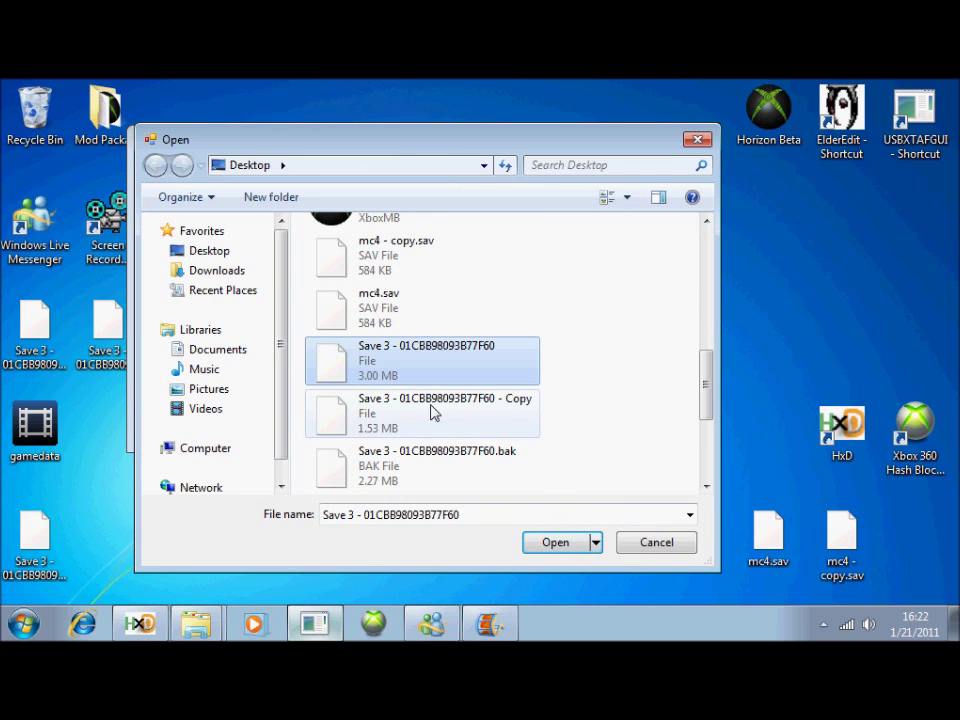
left_click(556, 549)
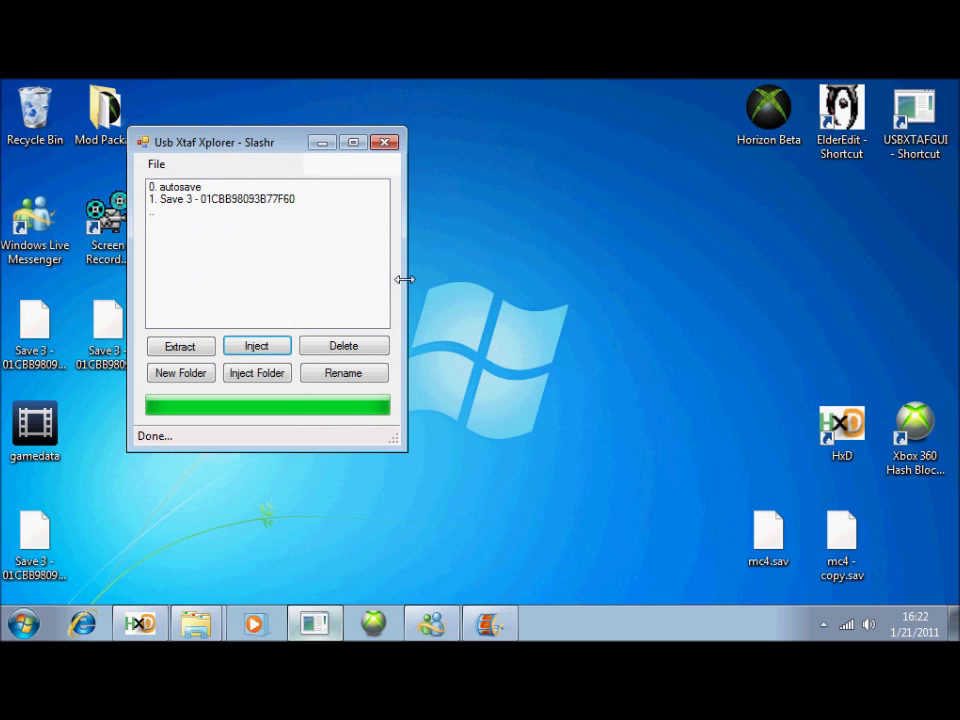
left_click(384, 145)
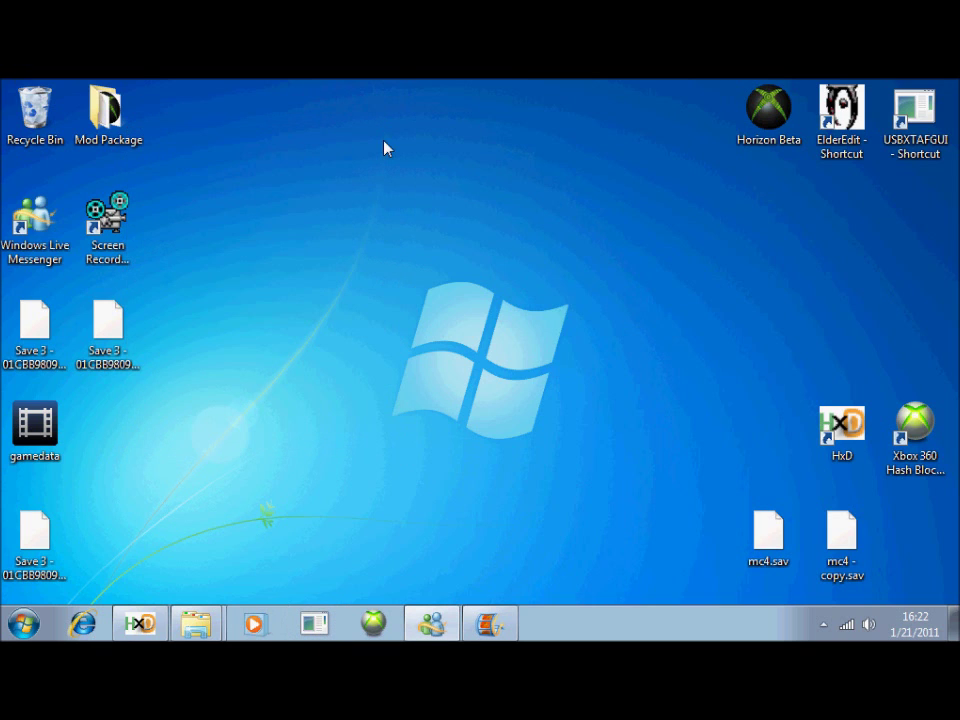
Open the name of the backup save on the desktop for editing and select its " - Copy" ending
left_click(80, 334)
left_click(35, 330)
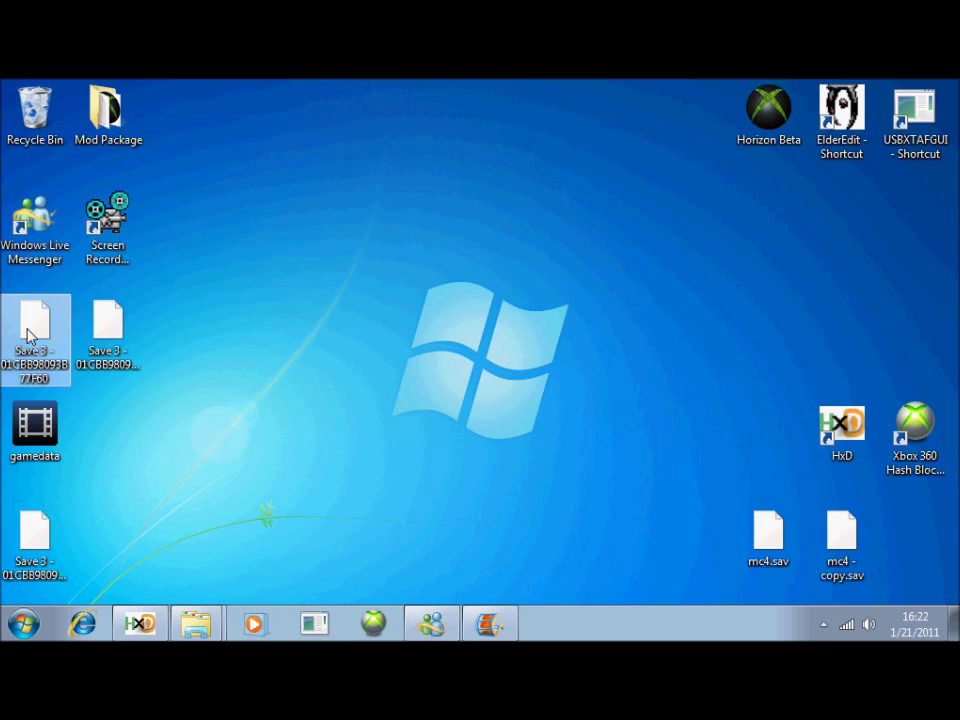
left_click(84, 352)
left_click(113, 386)
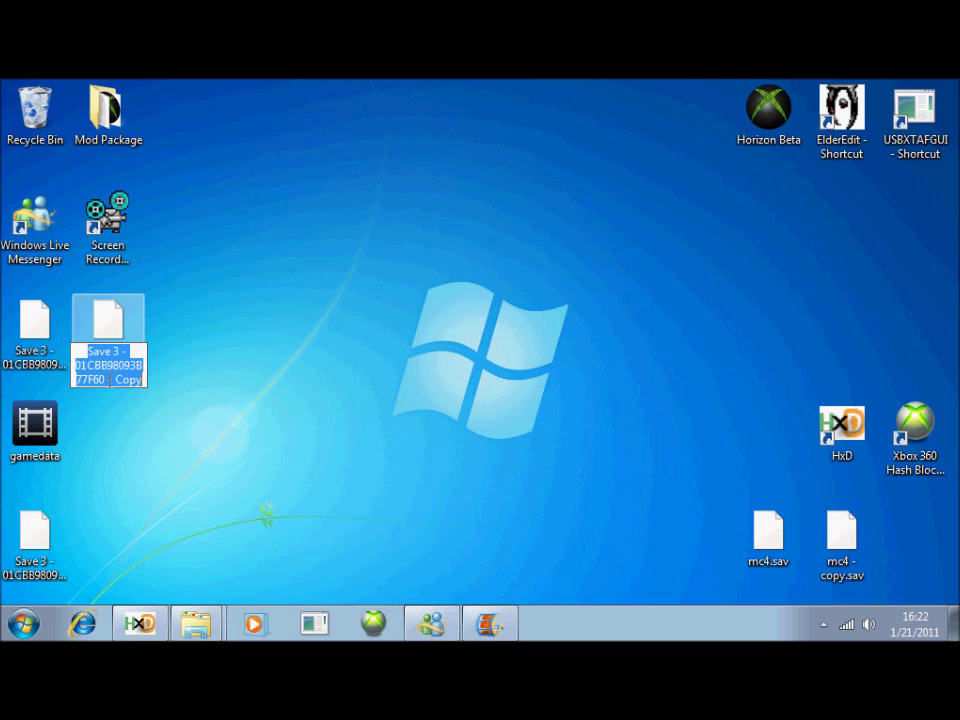
left_click_drag(107, 380, 171, 389)
left_click(97, 379)
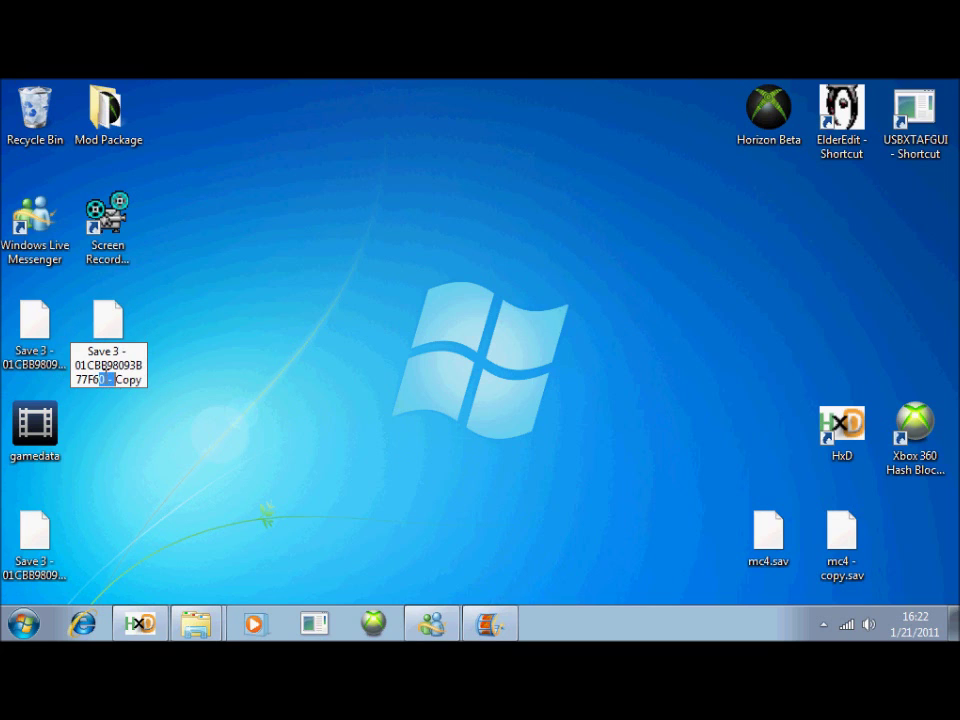
left_click_drag(107, 380, 156, 388)
key("Return")
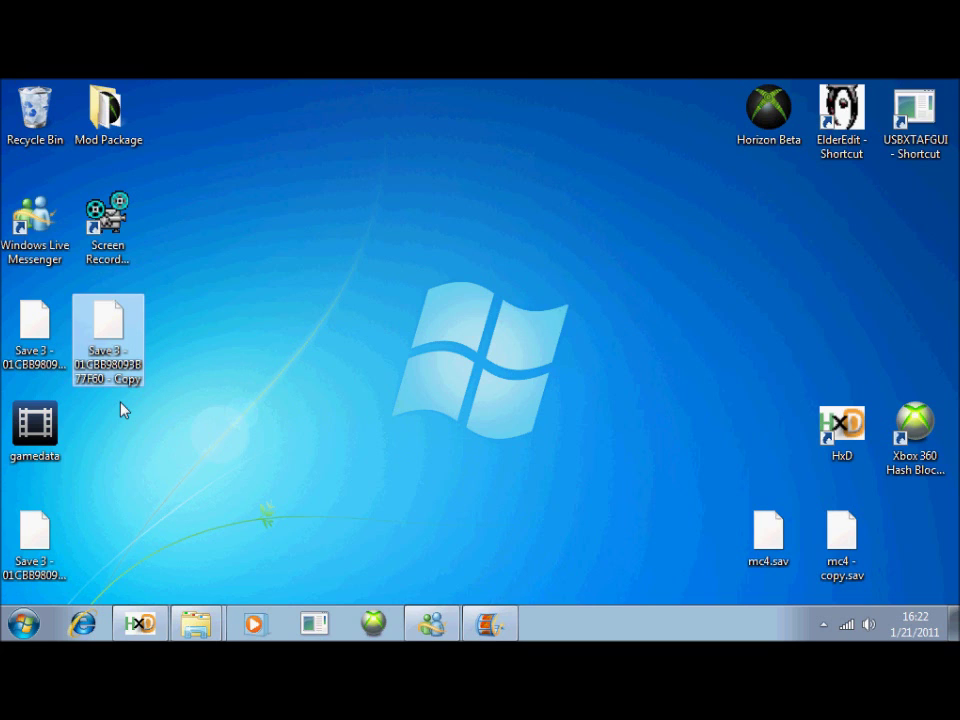
left_click(107, 390)
left_click_drag(107, 381, 218, 390)
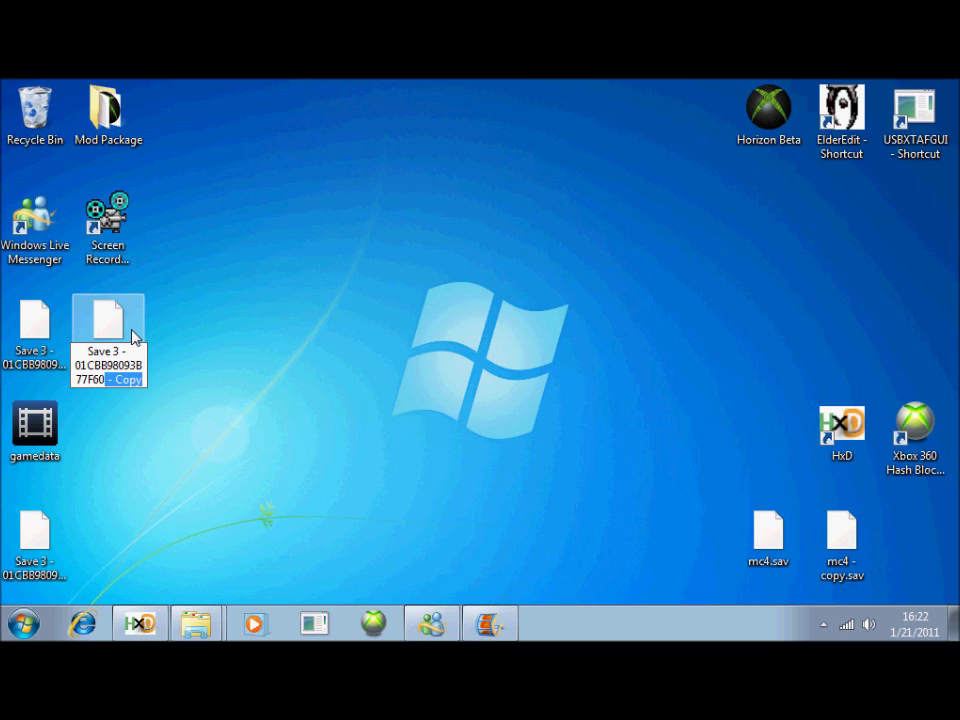
key("Return")
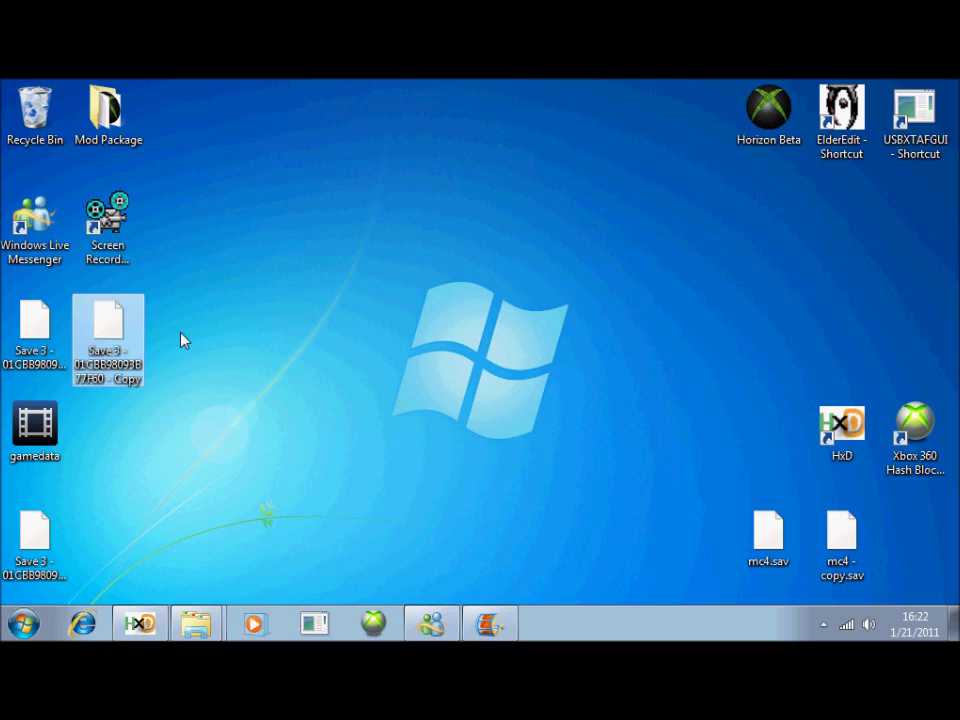
left_click(196, 342)
left_click_drag(957, 267, 751, 84)
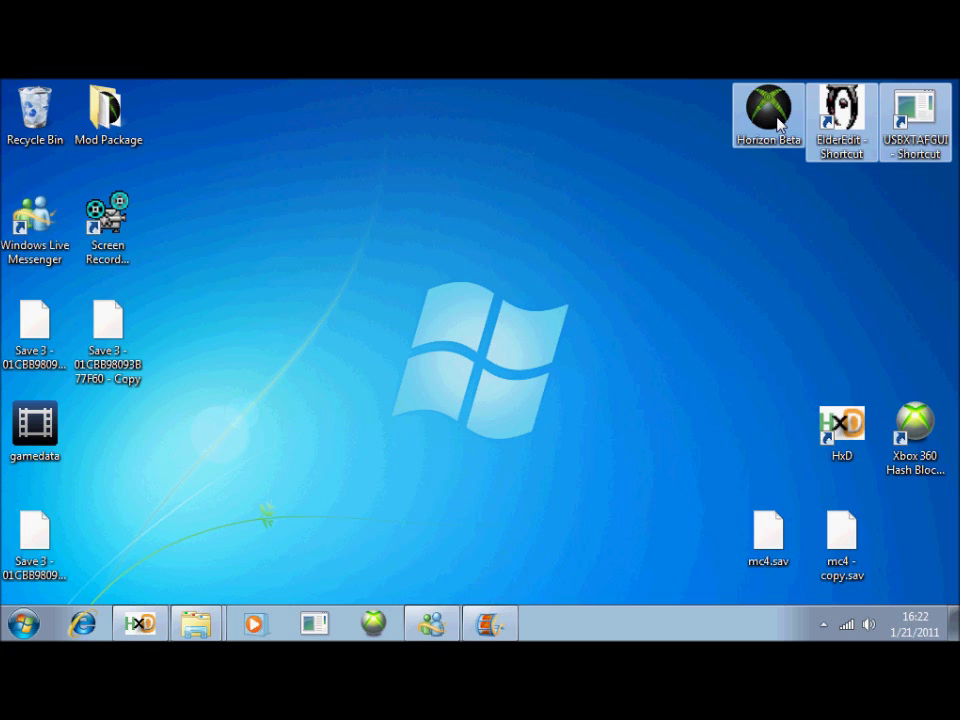
left_click(860, 128)
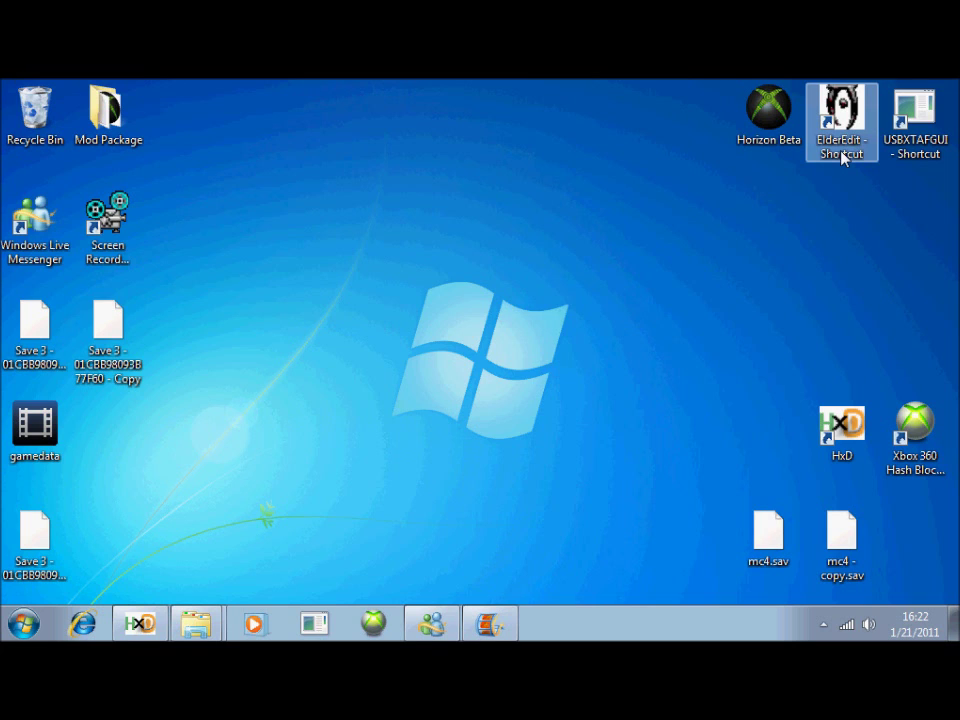
left_click(810, 193)
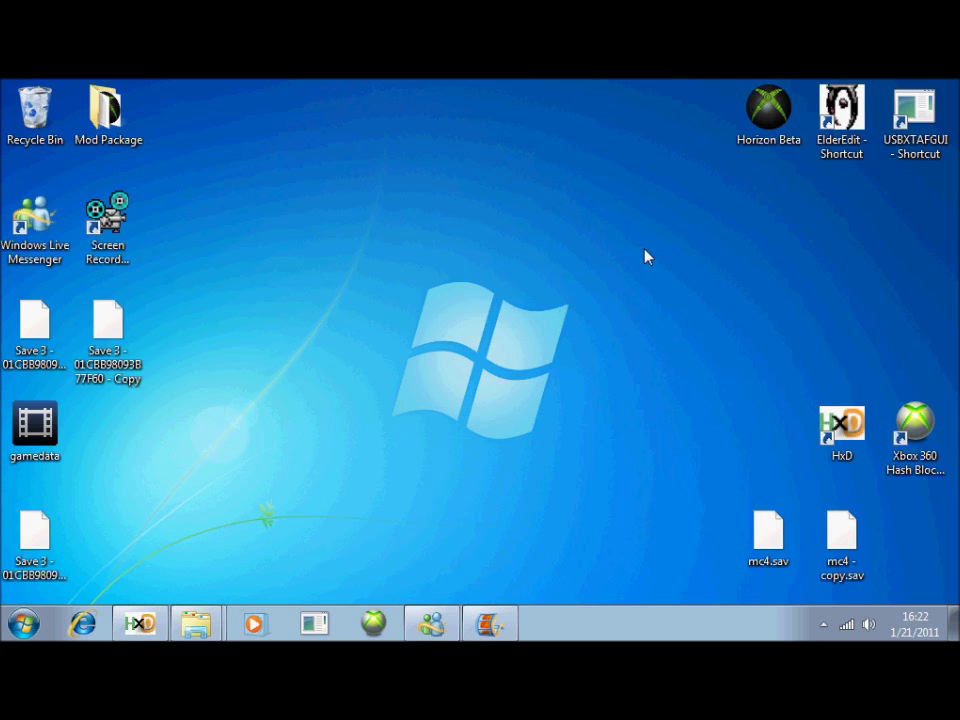